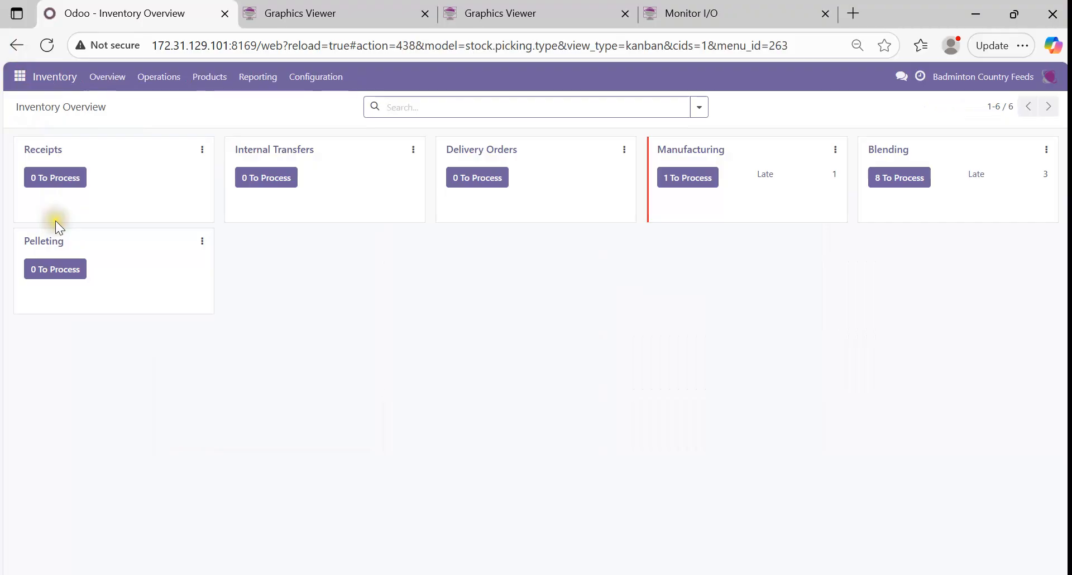
Open the Weight category in the inventory's unit of measure categories.
left_click(319, 83)
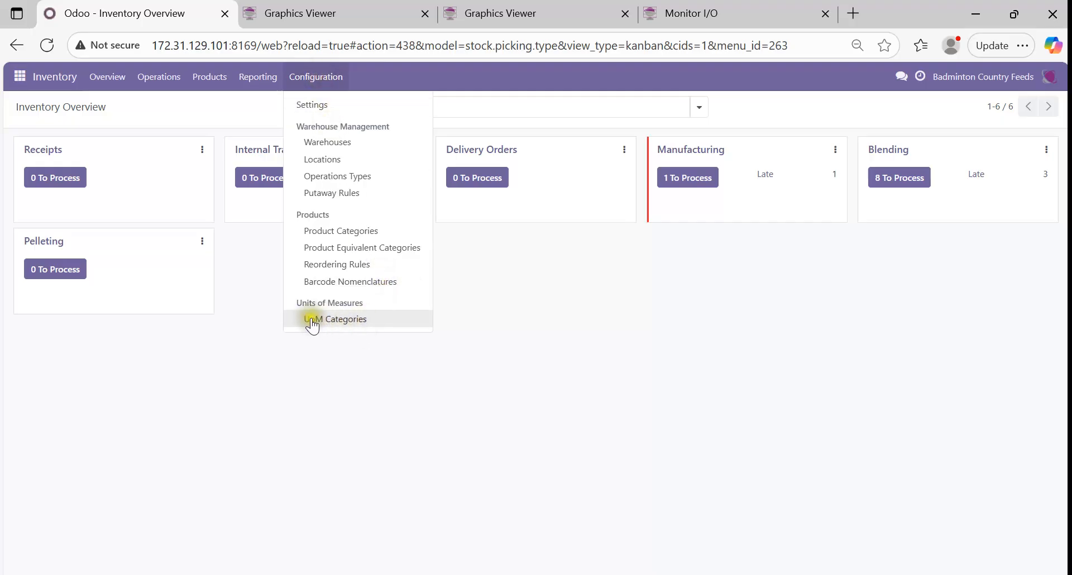
left_click(342, 323)
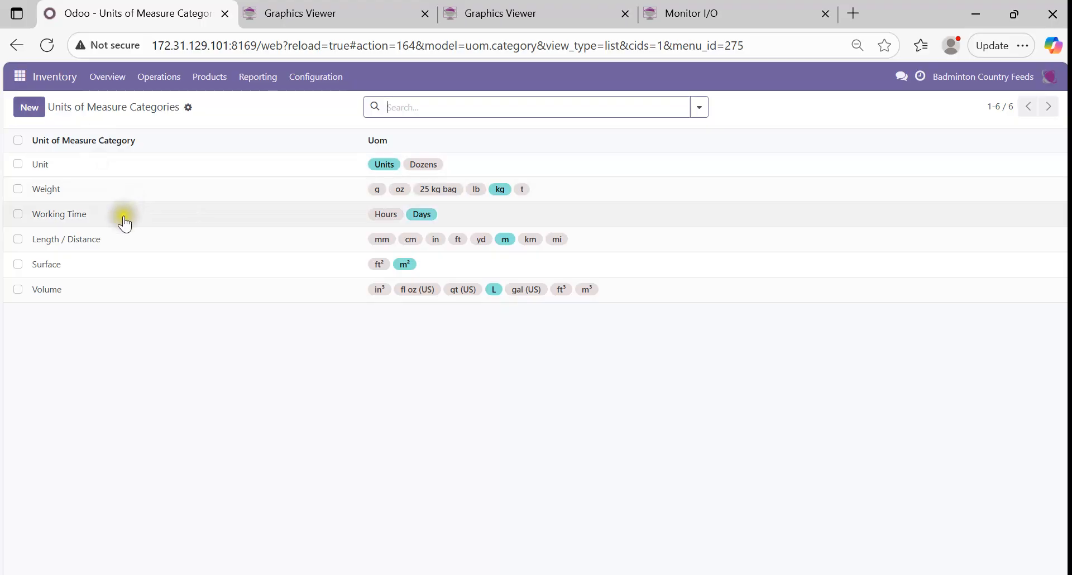
left_click(59, 192)
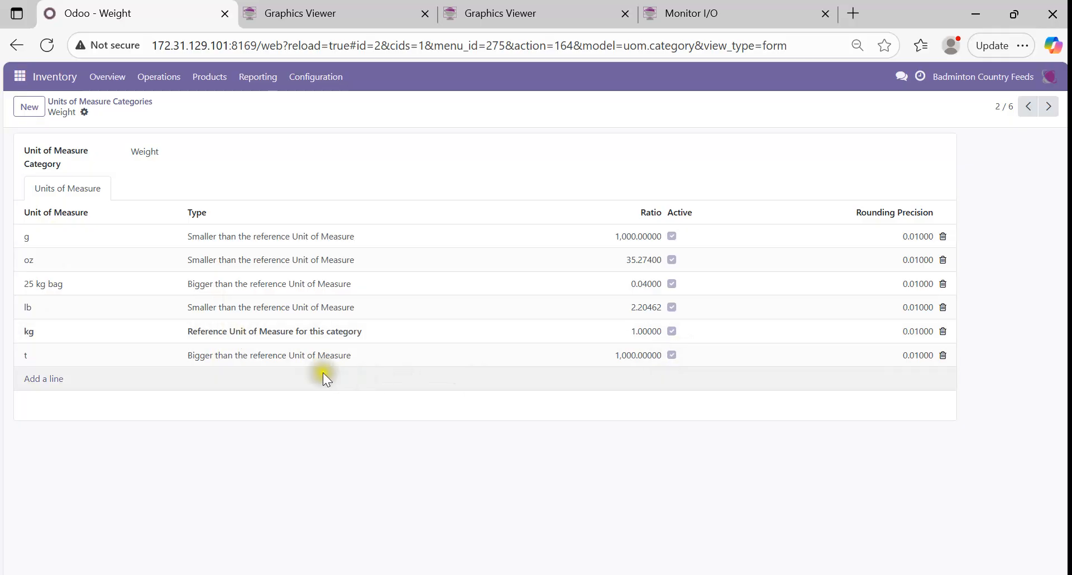
Add a "10 kg bag" unit to the Weight category, bigger than the reference unit with ratio 10, and save the category.
left_click_drag(42, 378, 45, 373)
left_click(37, 381)
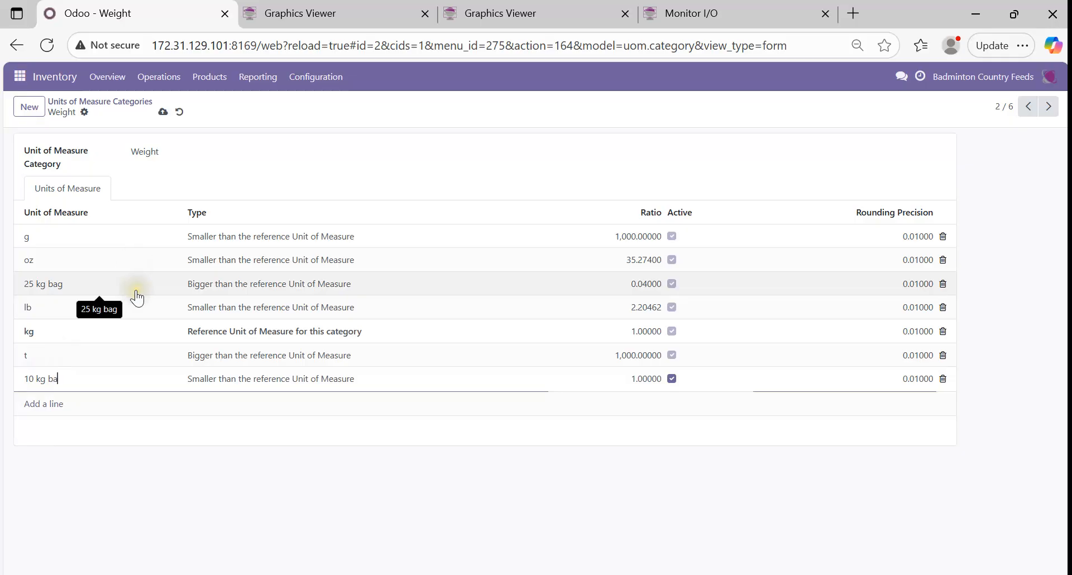
left_click(223, 379)
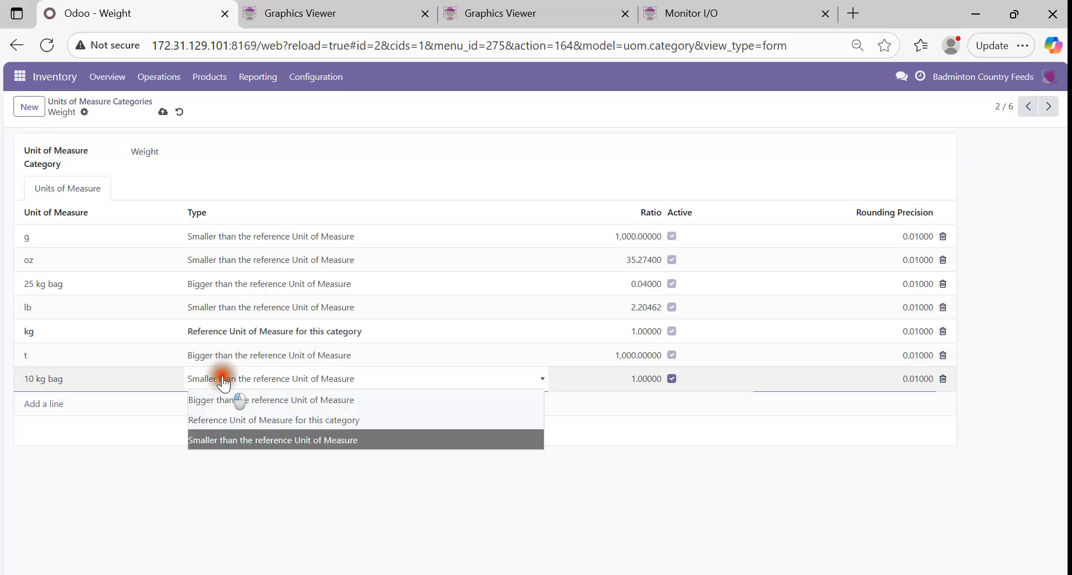
left_click(250, 400)
left_click(628, 378)
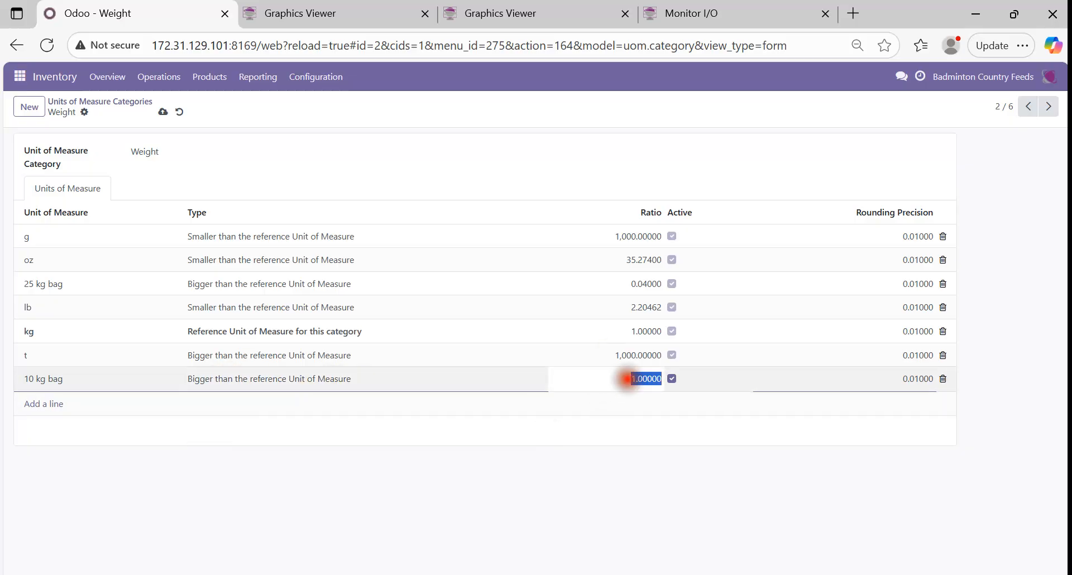
type("10")
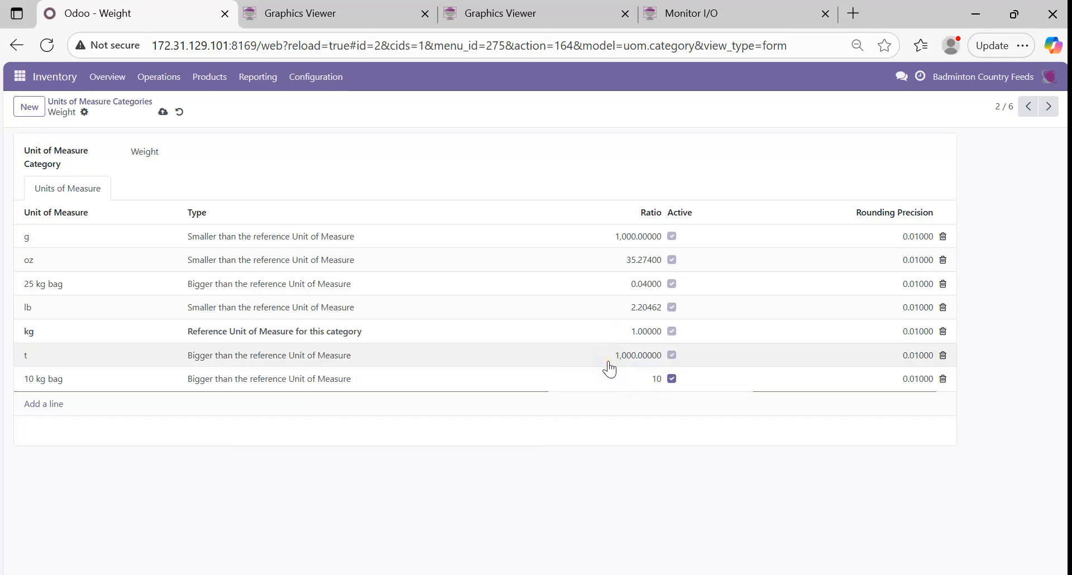
key("Tab")
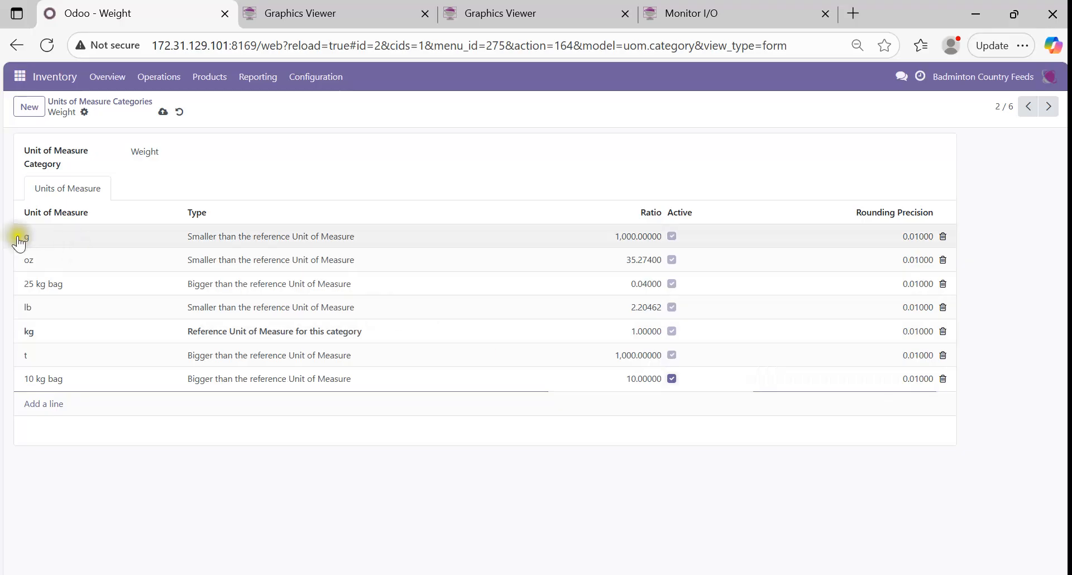
left_click(167, 114)
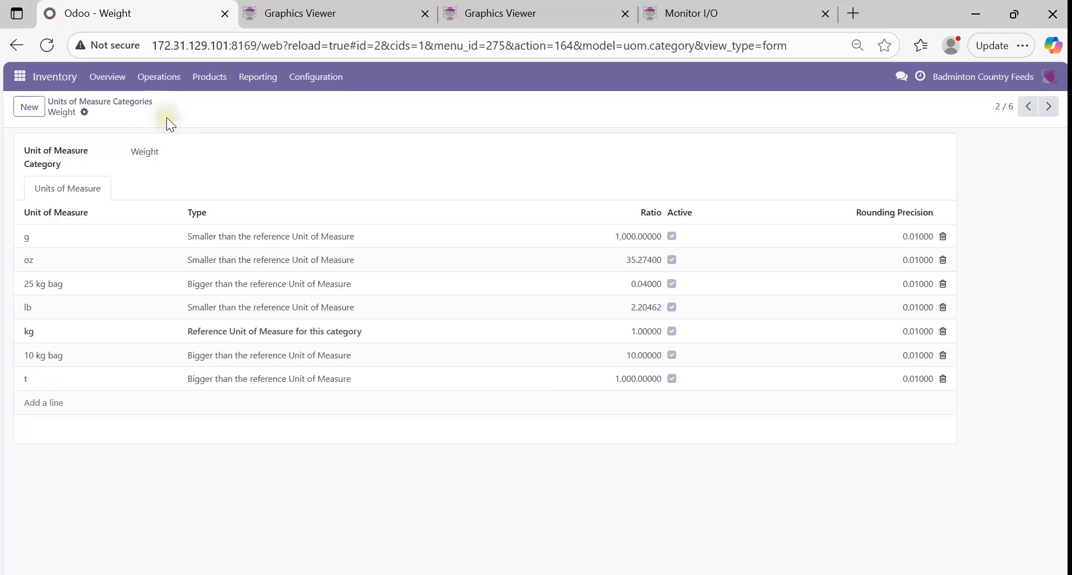
Return to the unit of measure categories and open the Unit category.
left_click(313, 78)
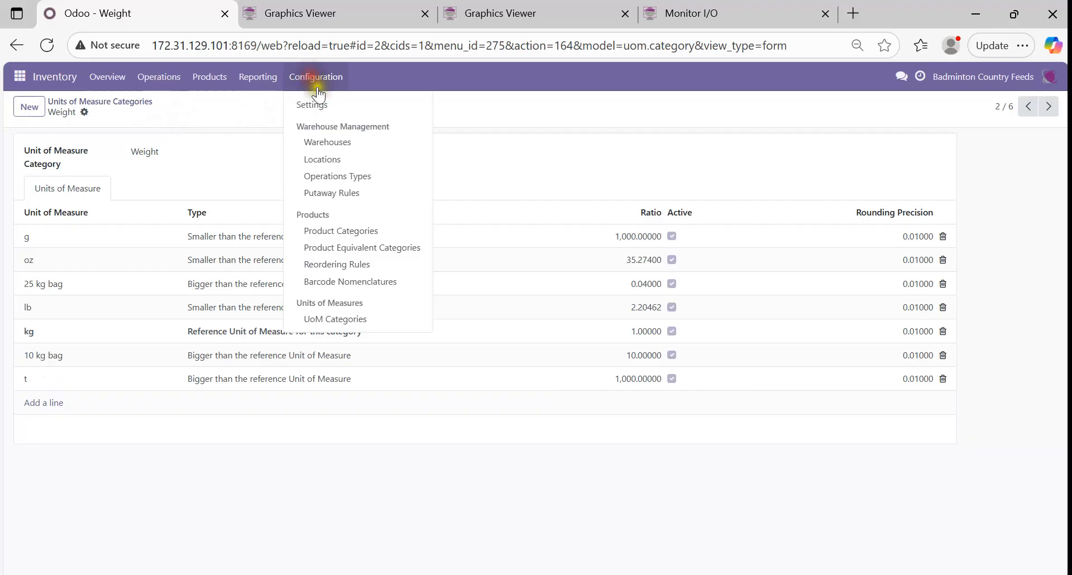
left_click(334, 320)
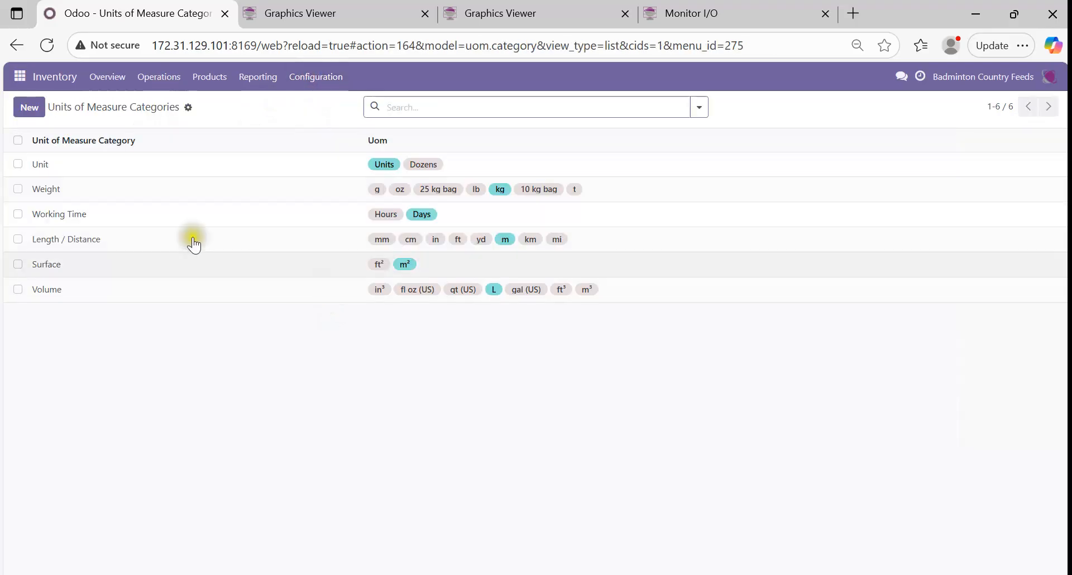
left_click(44, 168)
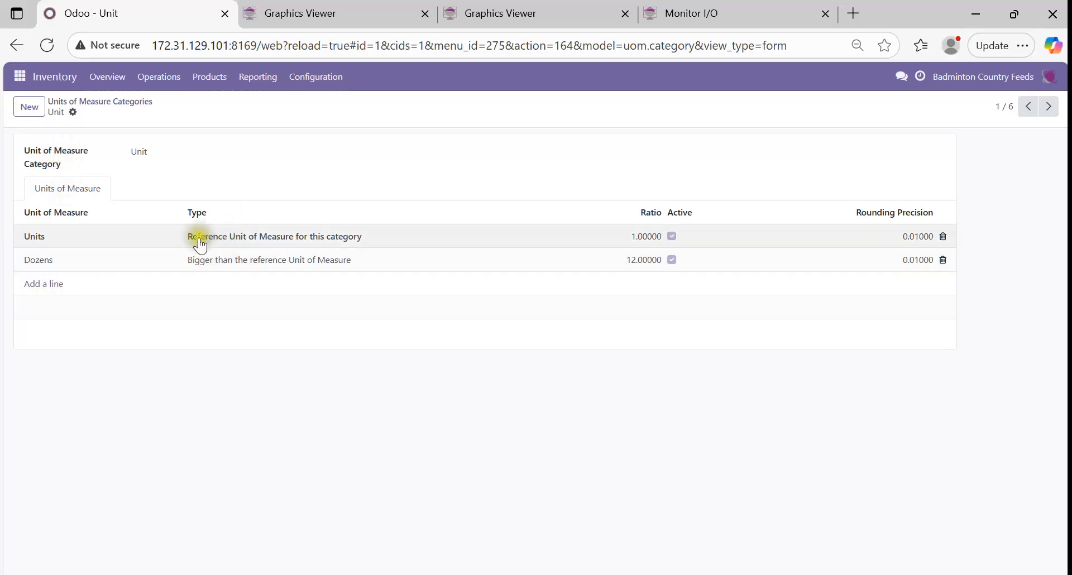
Add a "Plastic bag" unit to the Unit category, bigger than the reference unit, with rounding precision 1.
left_click(38, 288)
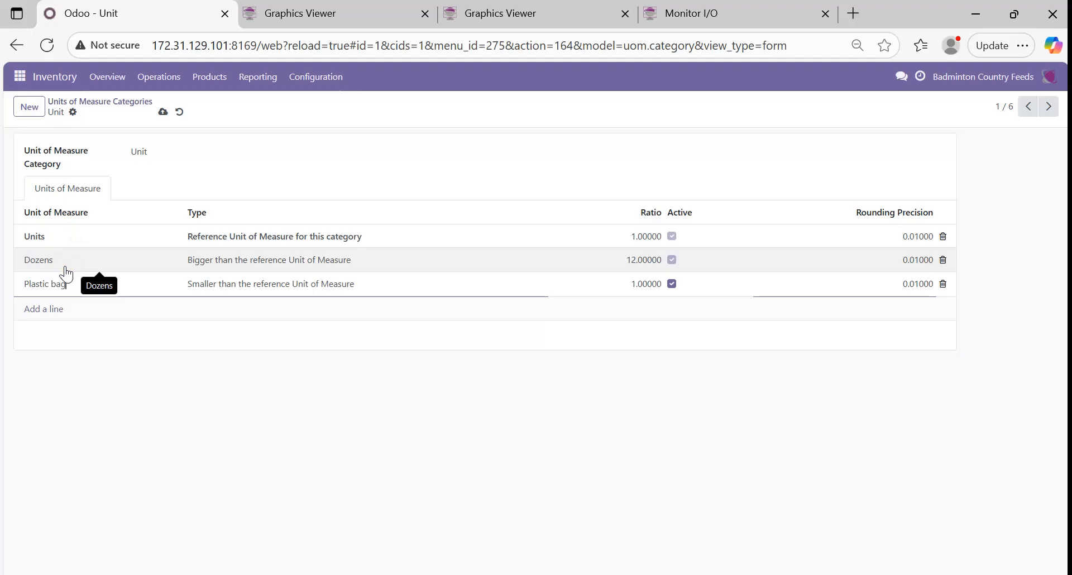
left_click(226, 283)
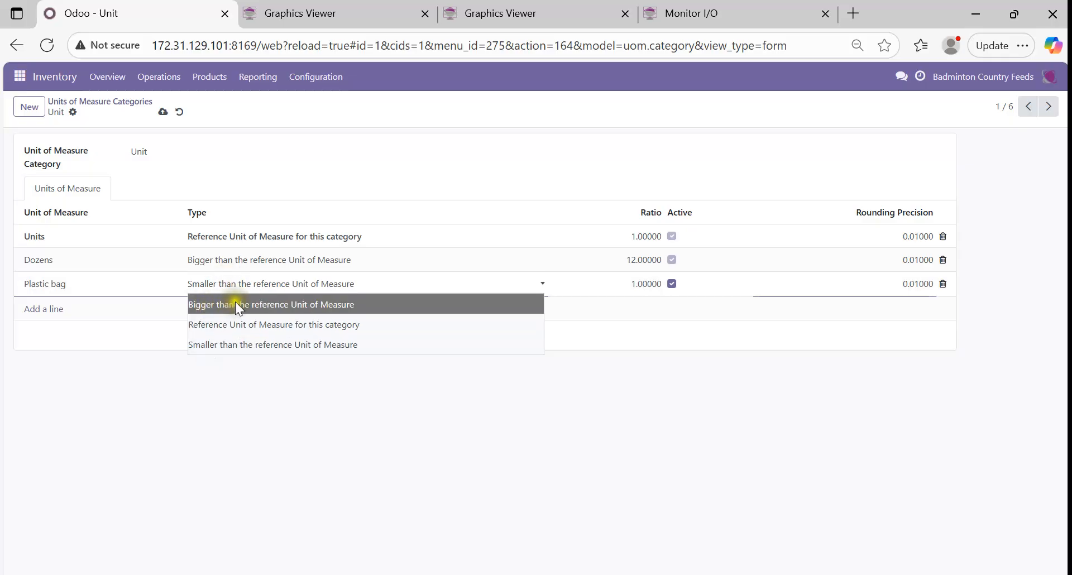
left_click(235, 305)
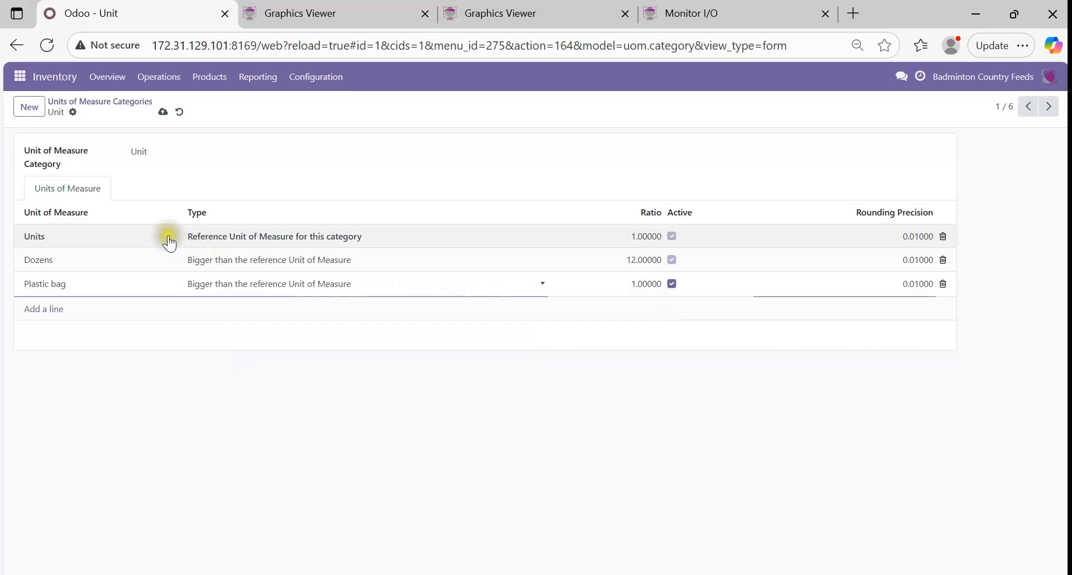
left_click(910, 283)
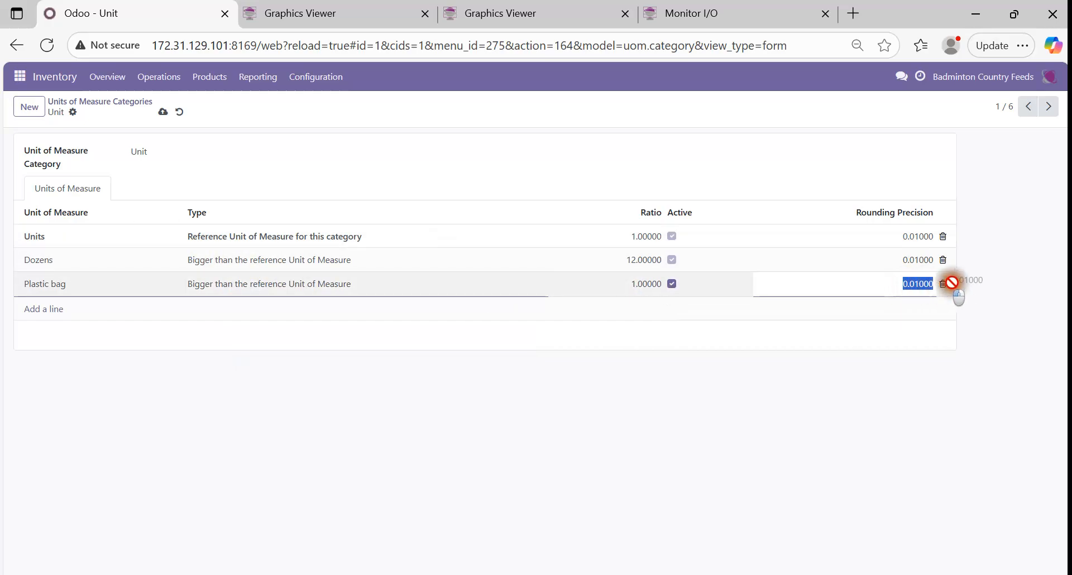
type("1")
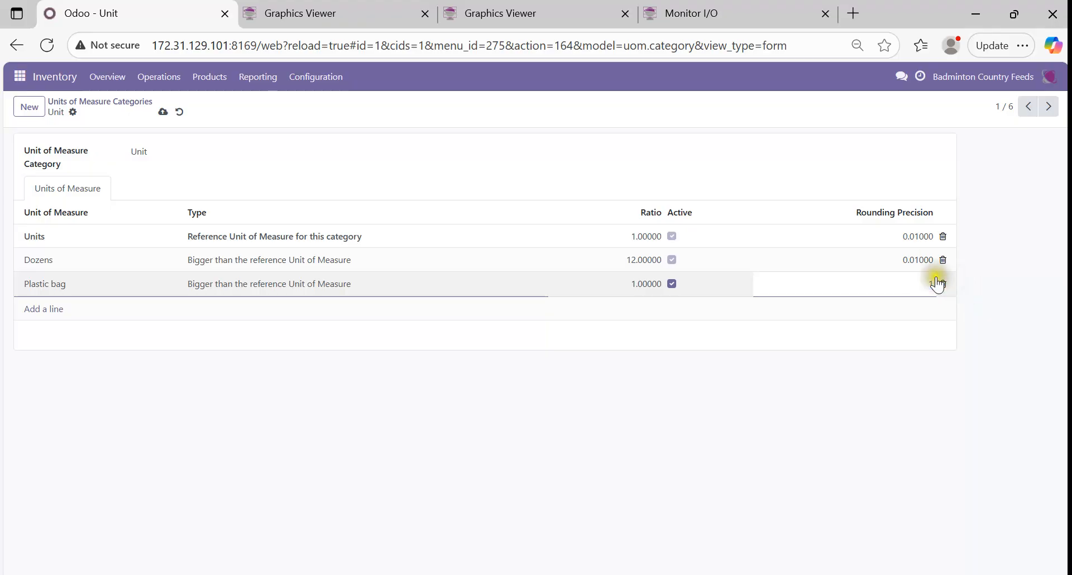
key("Return")
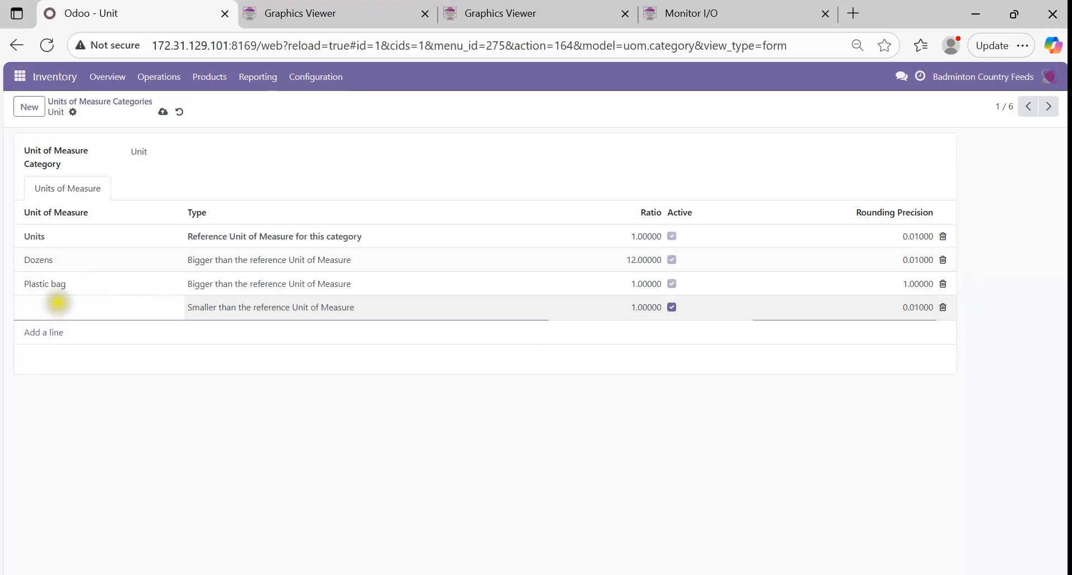
Add a "box 5*2 kg" unit to the Unit category with the type Bigger than the reference Unit of Measure.
left_click(86, 306)
type("b")
left_click(86, 306)
type("ox 5*2 kg")
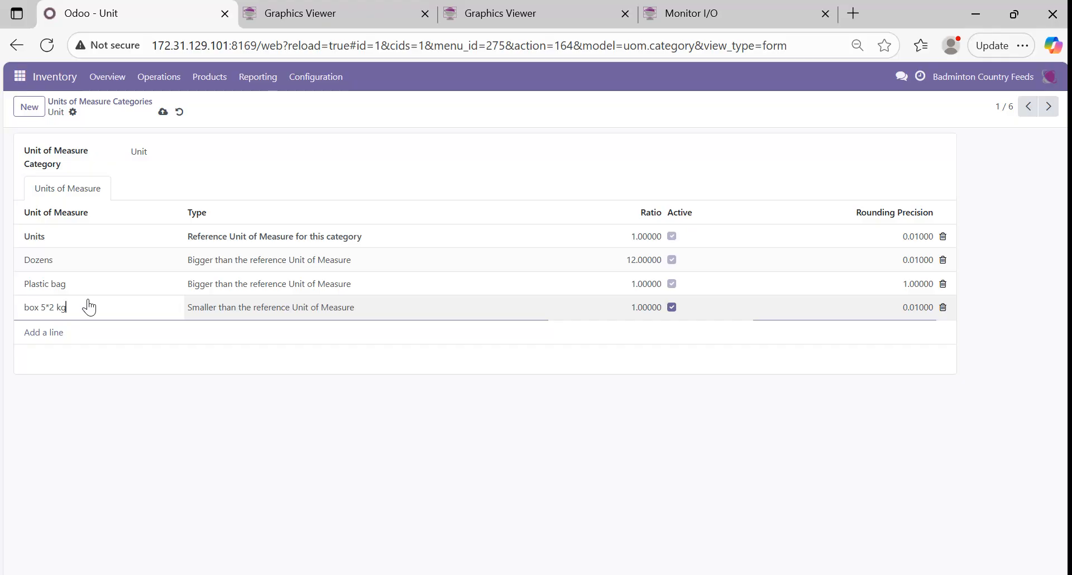
left_click(132, 302)
left_click(240, 309)
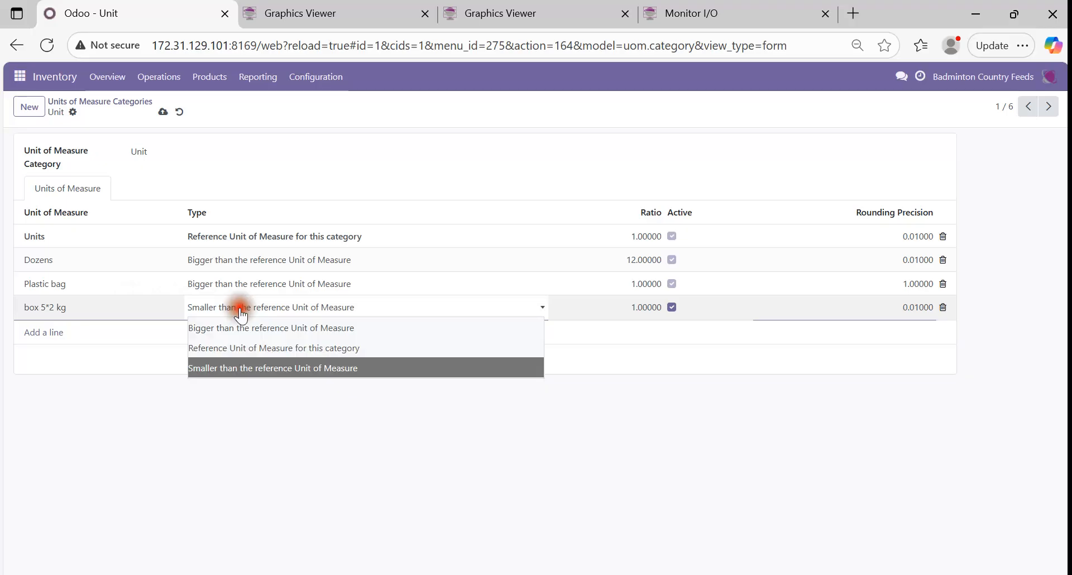
left_click(243, 328)
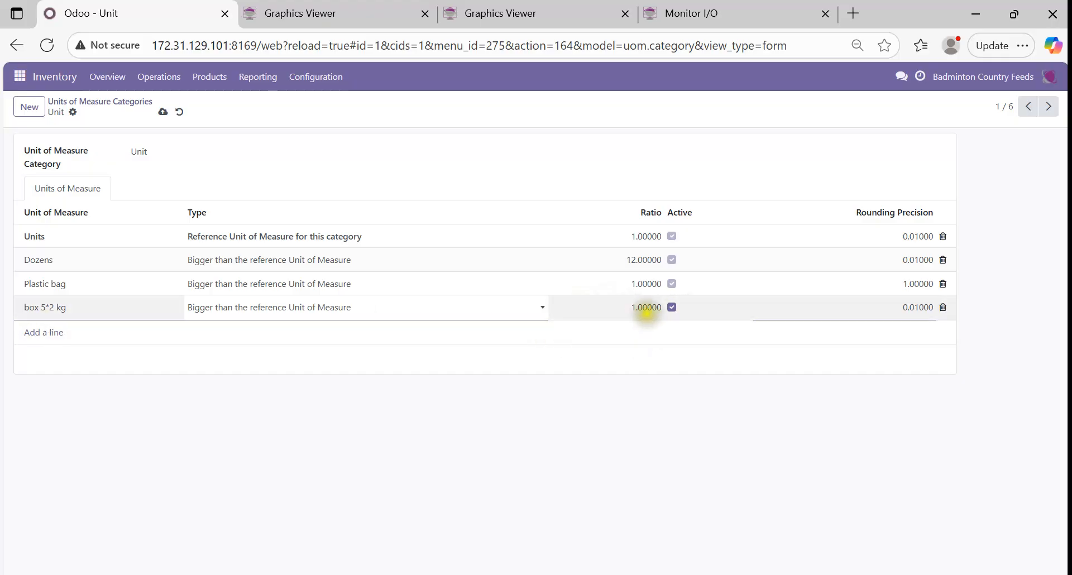
Set the rounding precision of the "box 5*2 kg" unit to 1 and save the Unit category.
left_click_drag(903, 306, 941, 298)
type("1")
key("Return")
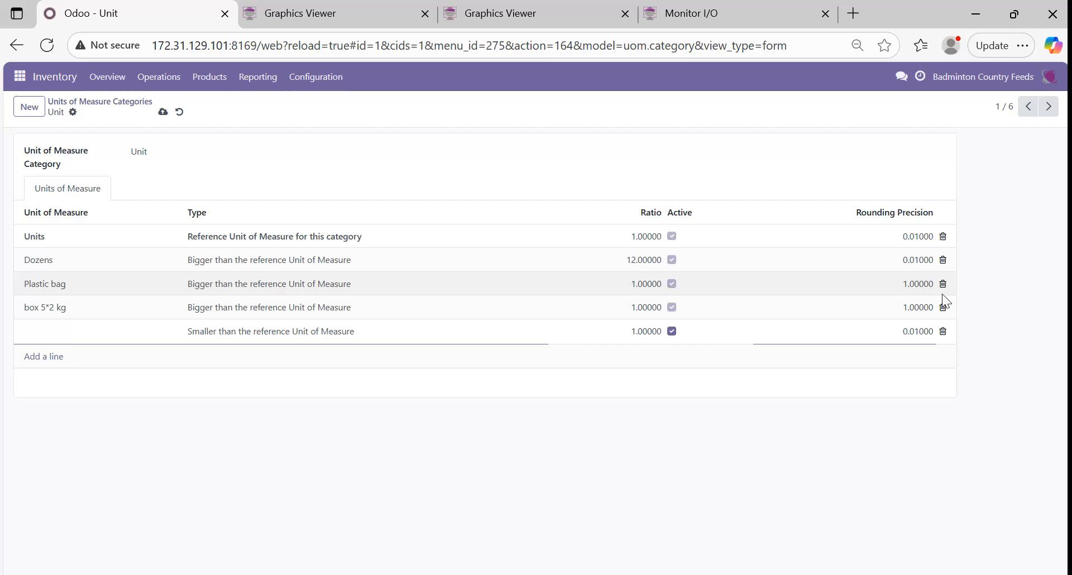
left_click(918, 307)
left_click(138, 212)
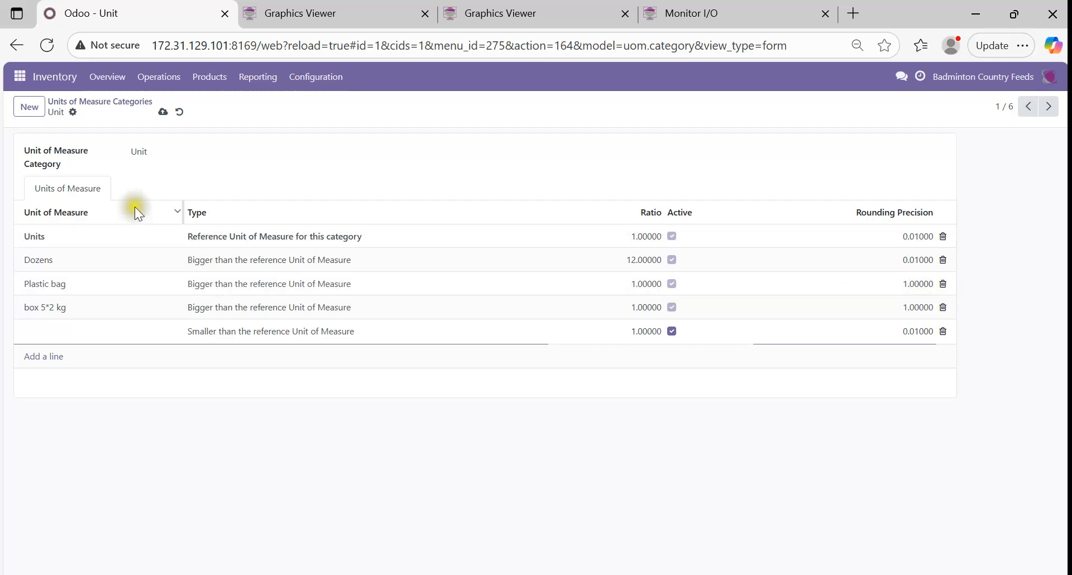
left_click(163, 113)
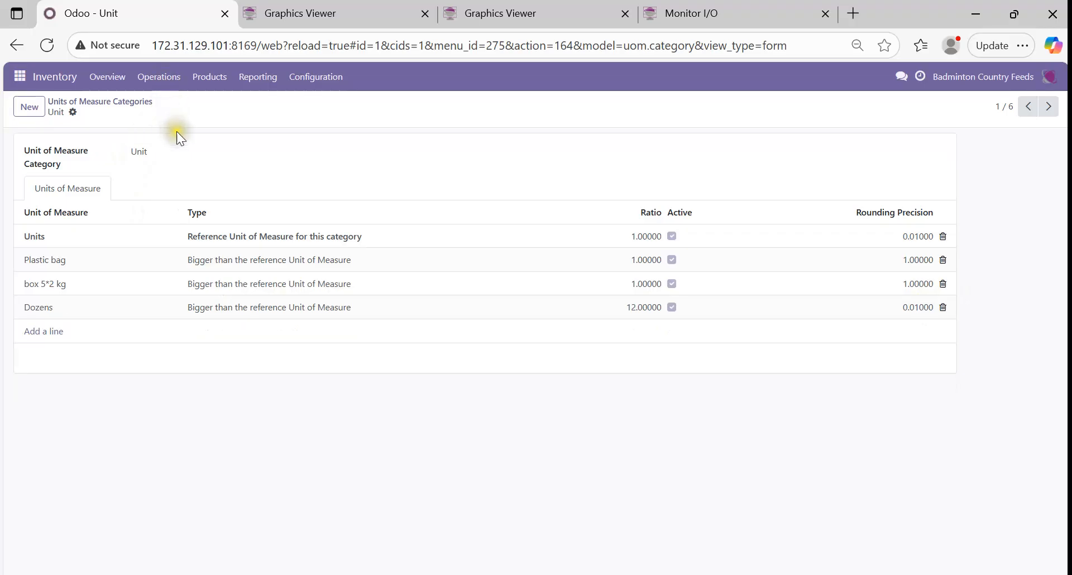
Create a new product in the inventory's product list and name it "Dog boxes".
left_click(218, 78)
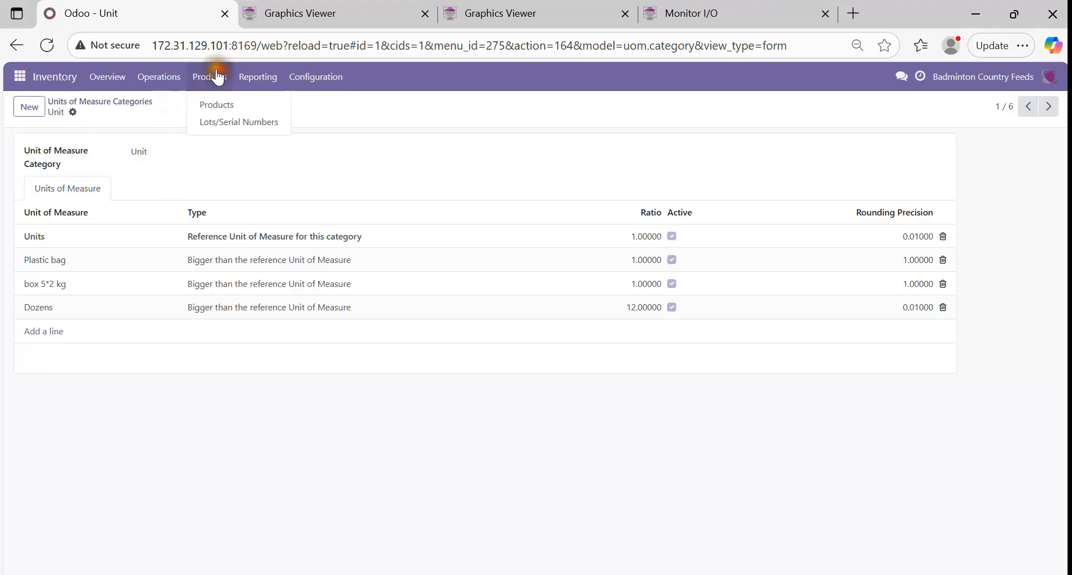
left_click(239, 107)
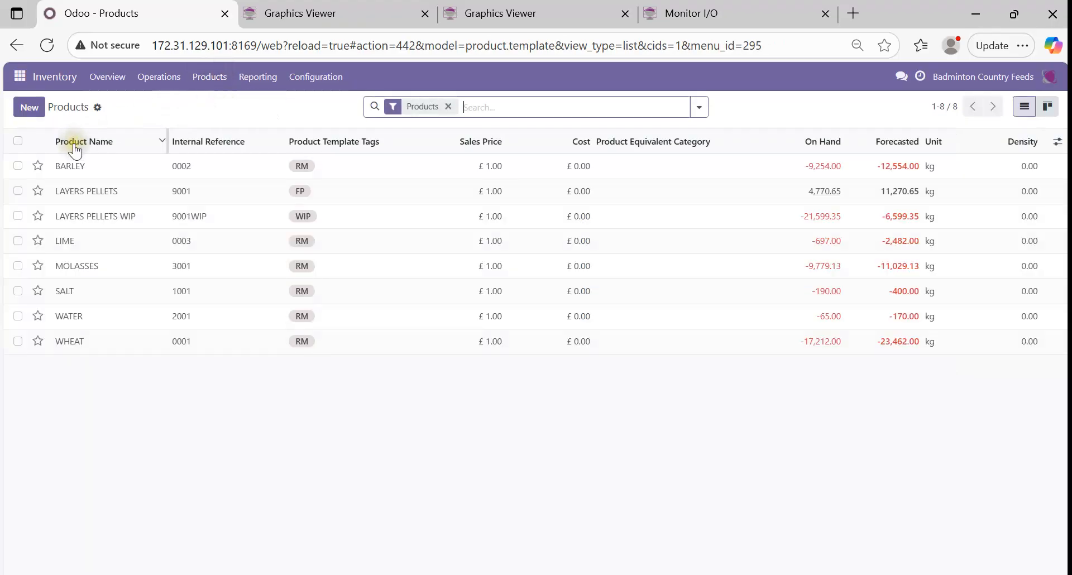
left_click(31, 108)
left_click(111, 193)
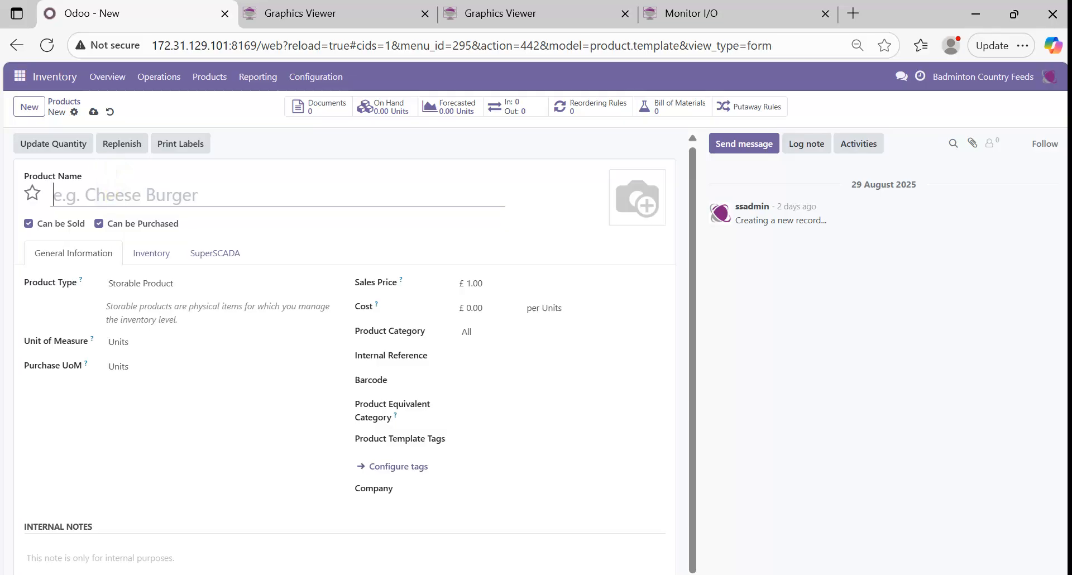
left_click(111, 195)
type("Do")
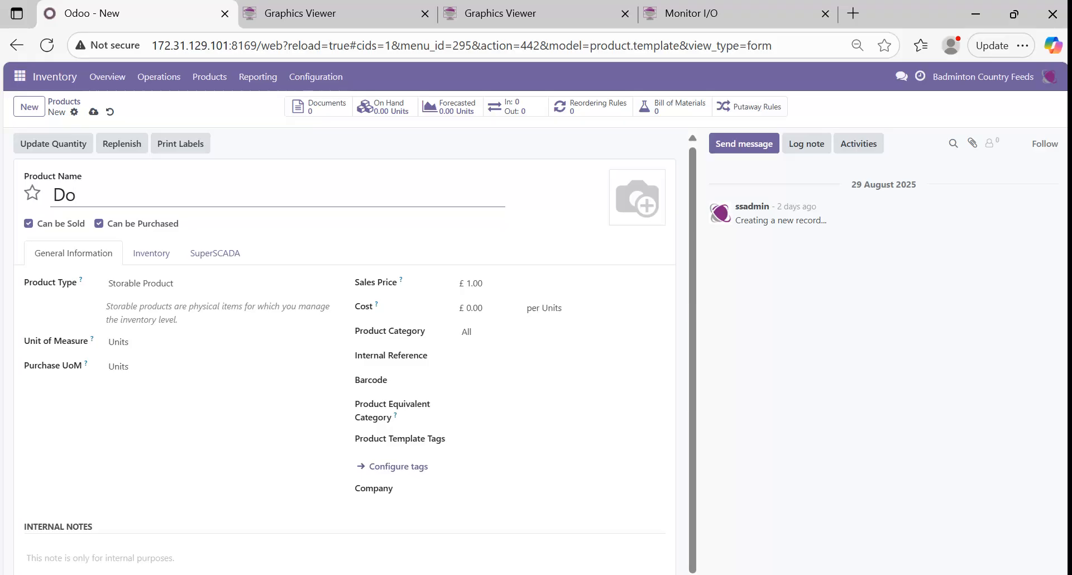
type("g boxes")
left_click(118, 206)
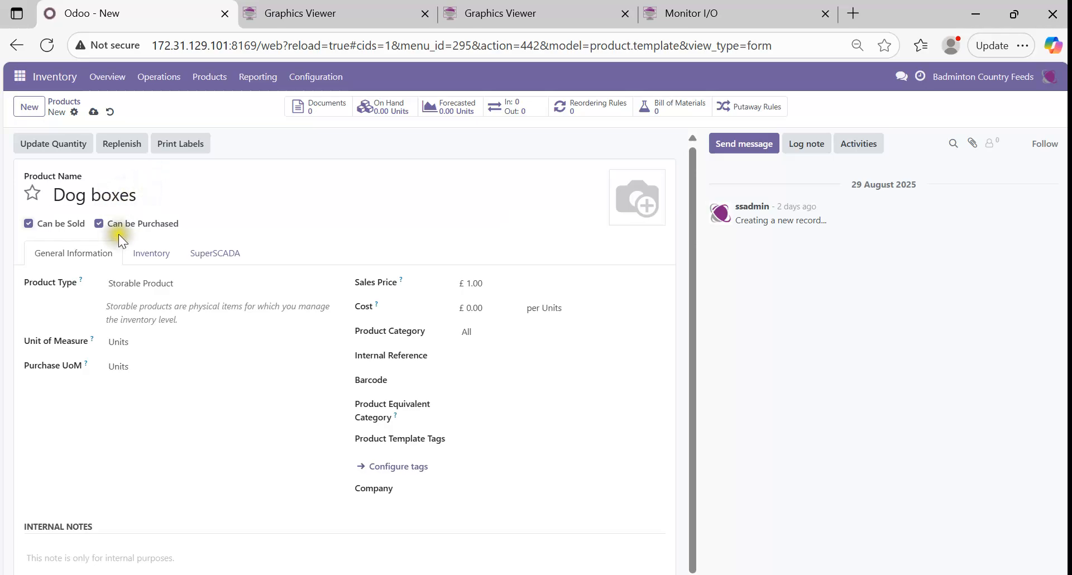
Set the Dog boxes product's unit of measure to "box 5*2 kg" from the full list of units.
left_click(122, 341)
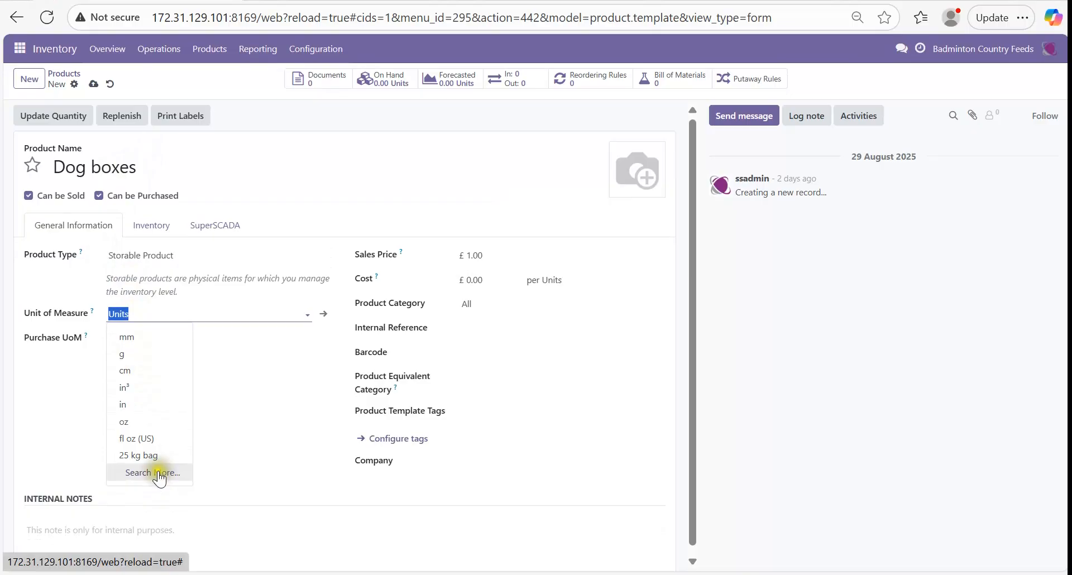
left_click(158, 473)
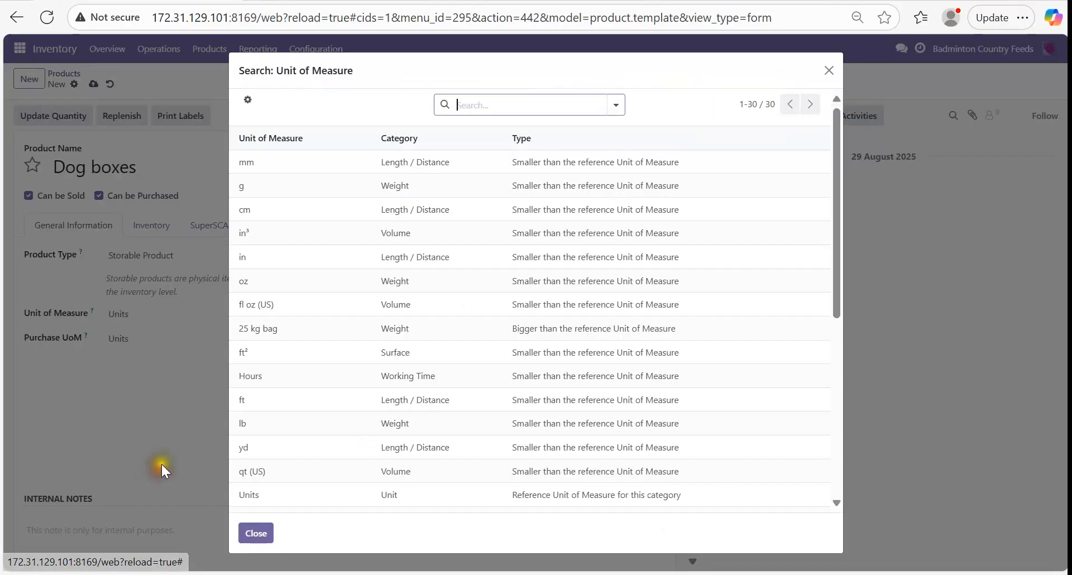
scroll(310, 372, "down", 3)
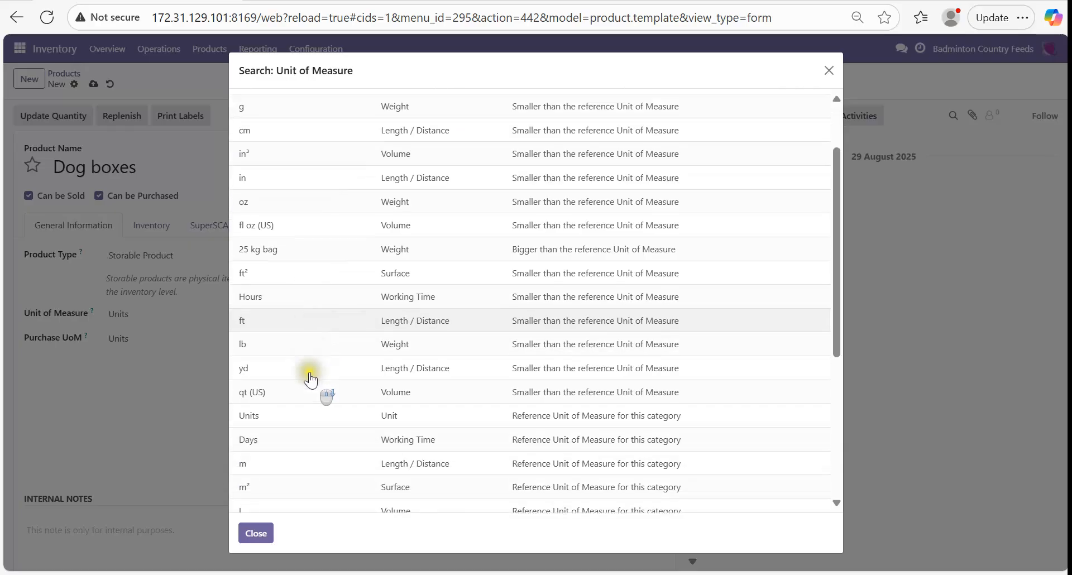
scroll(310, 371, "down", 3)
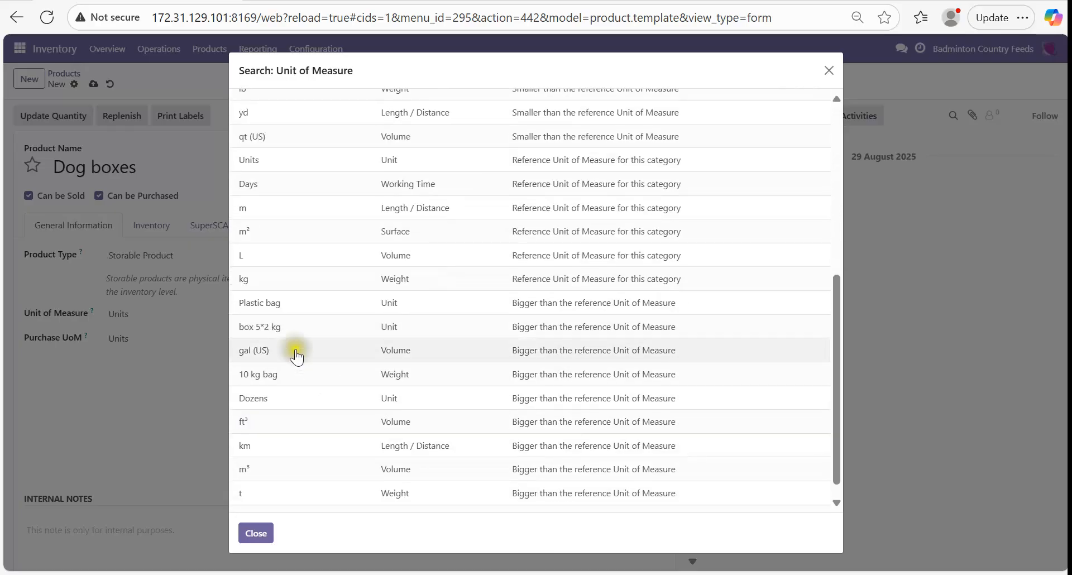
left_click(263, 329)
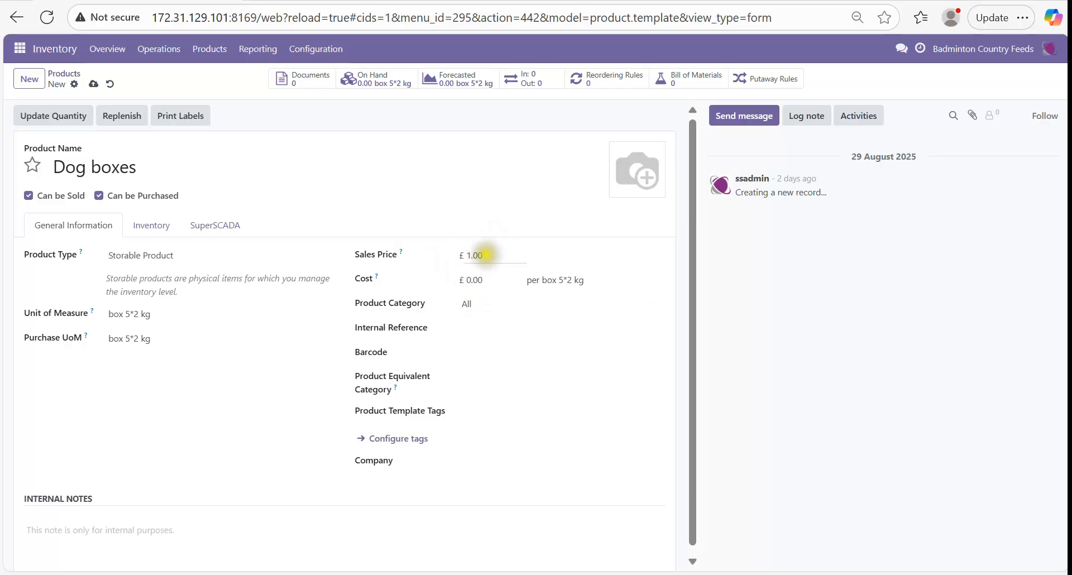
Set the Dog boxes product's internal reference to "Dog 123" and assign it the FP product template tag.
left_click(470, 328)
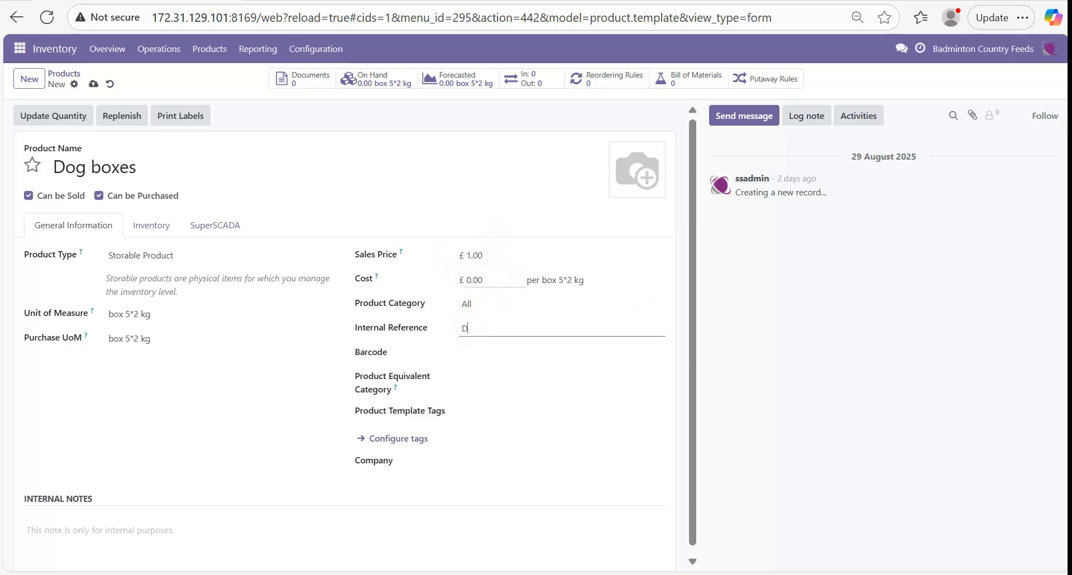
type("Dog 123")
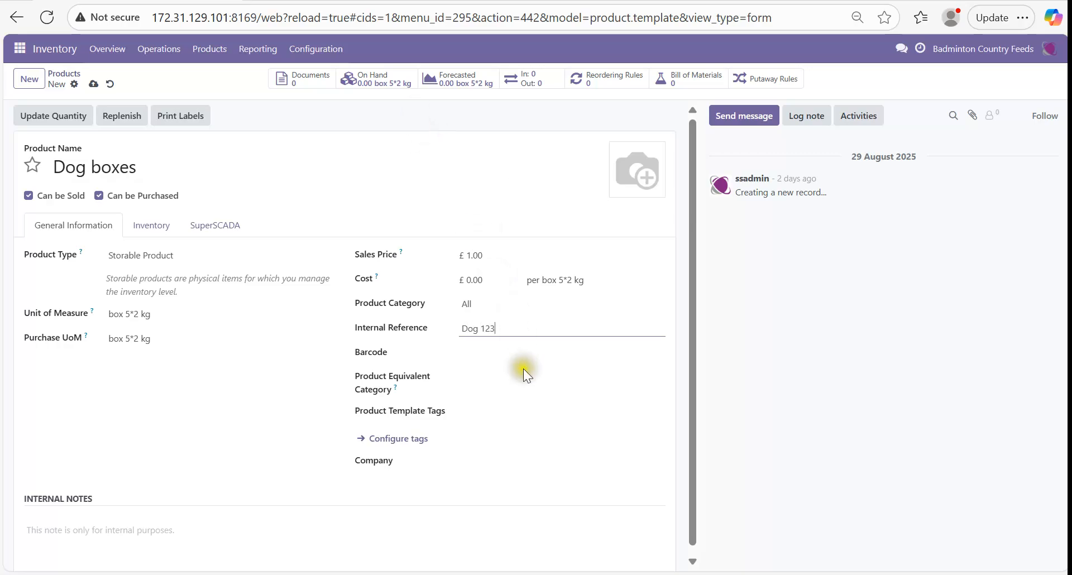
left_click(466, 411)
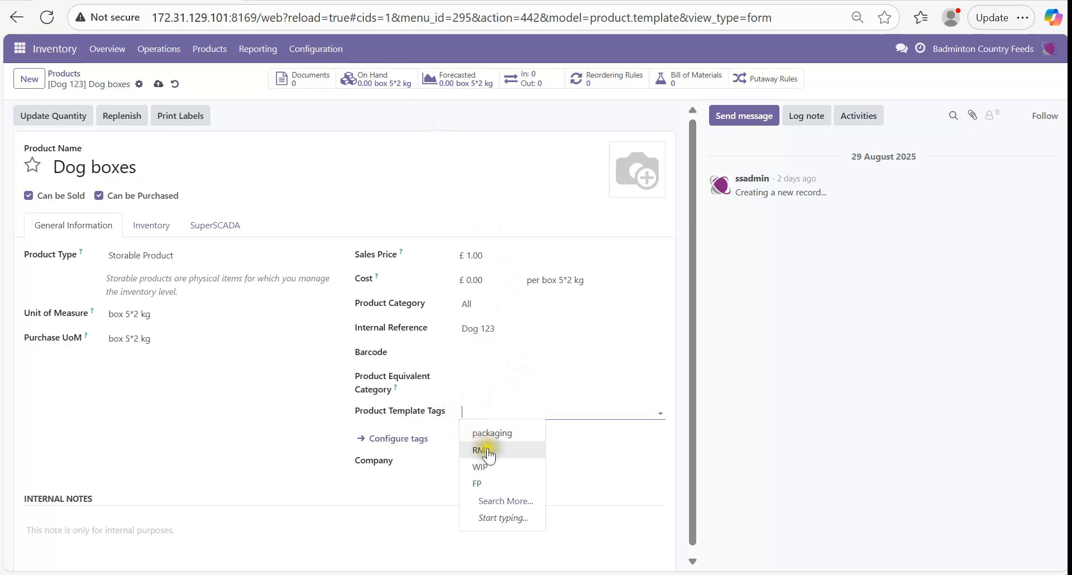
left_click(485, 484)
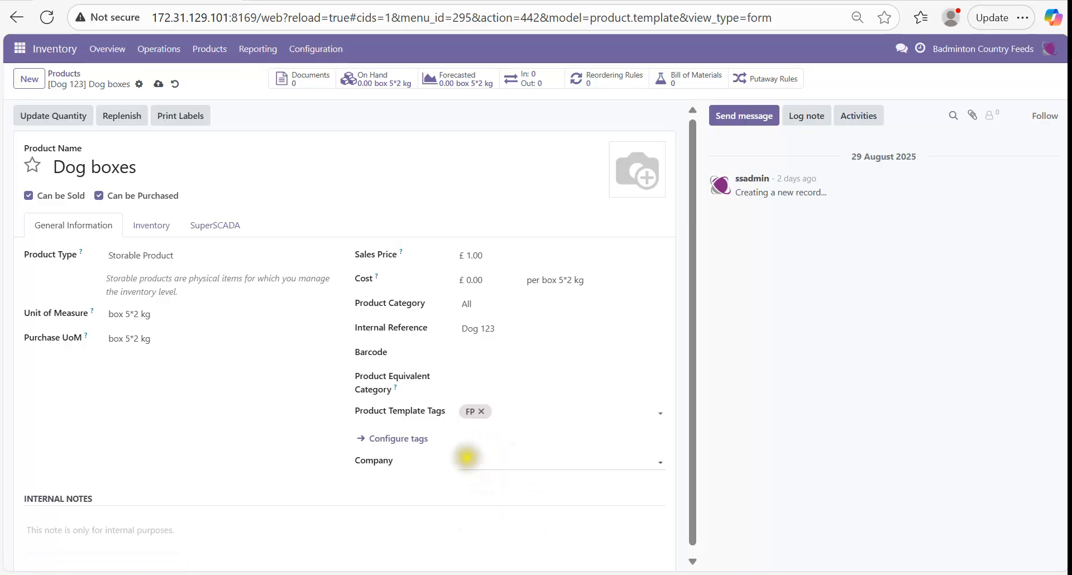
Set the Dog boxes product's inventory tracking to By Lots and its weight to 10 kg.
left_click(150, 227)
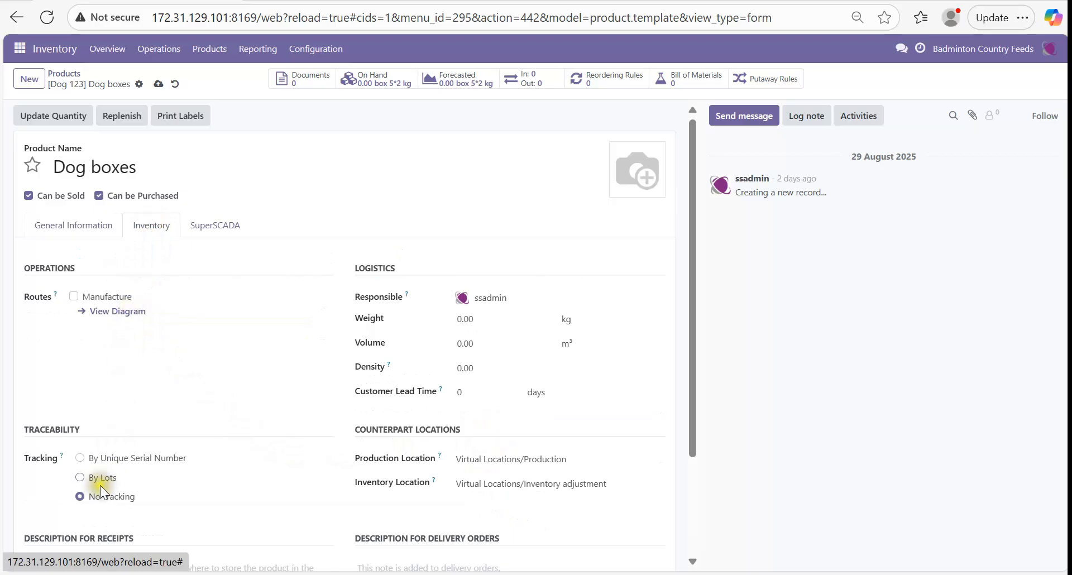
left_click(81, 478)
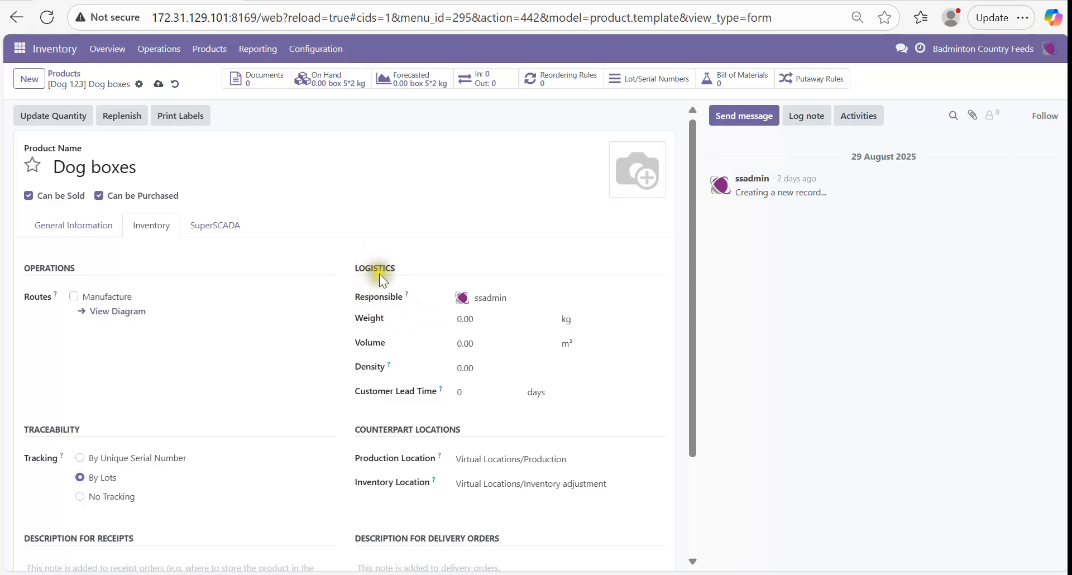
left_click(481, 318)
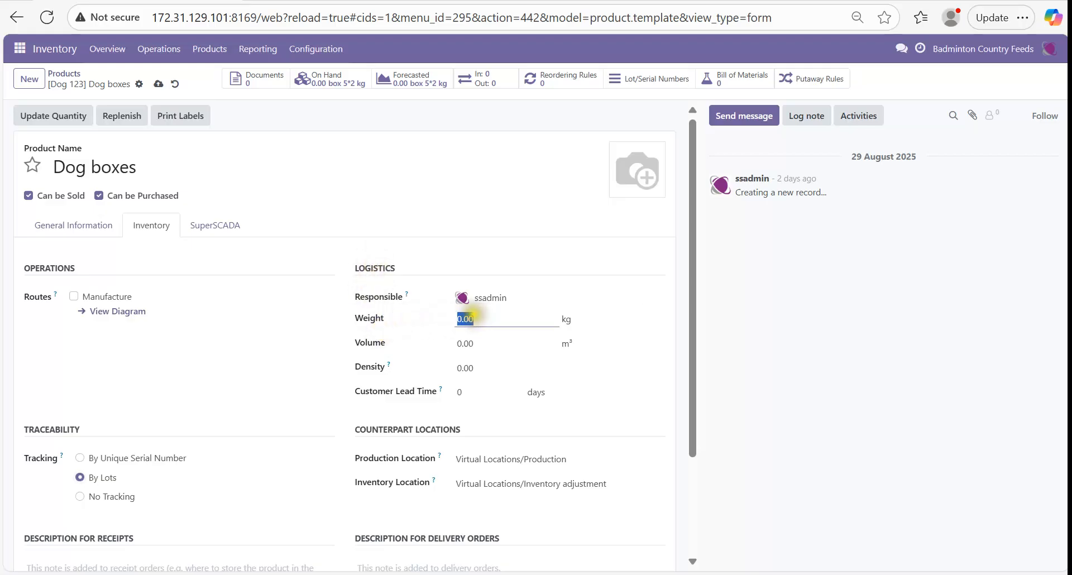
key("Tab")
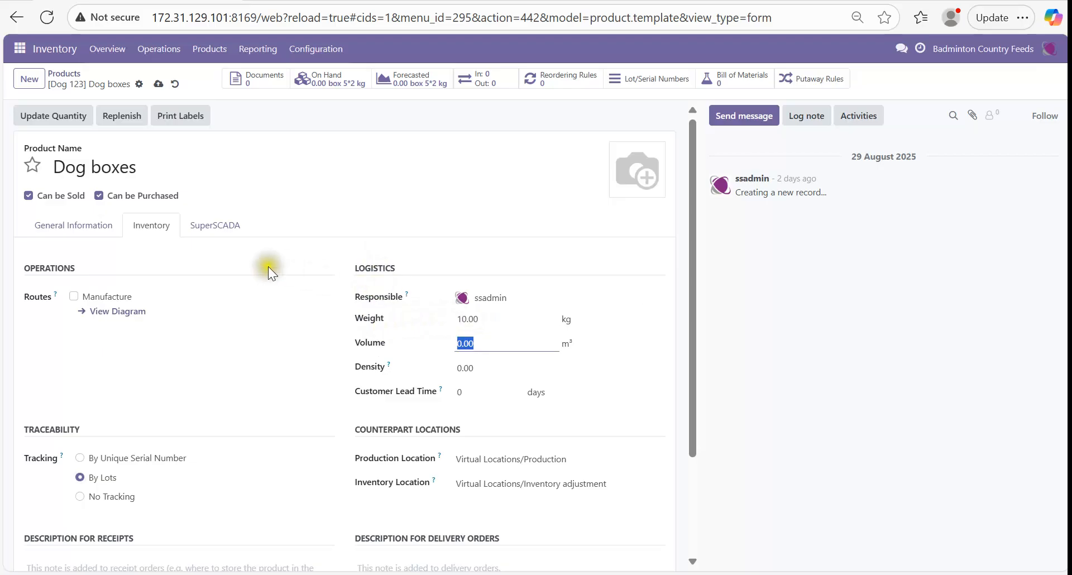
Review the SuperSCADA manufacturing and tolerance settings of the Dog boxes product and save the product.
left_click(215, 225)
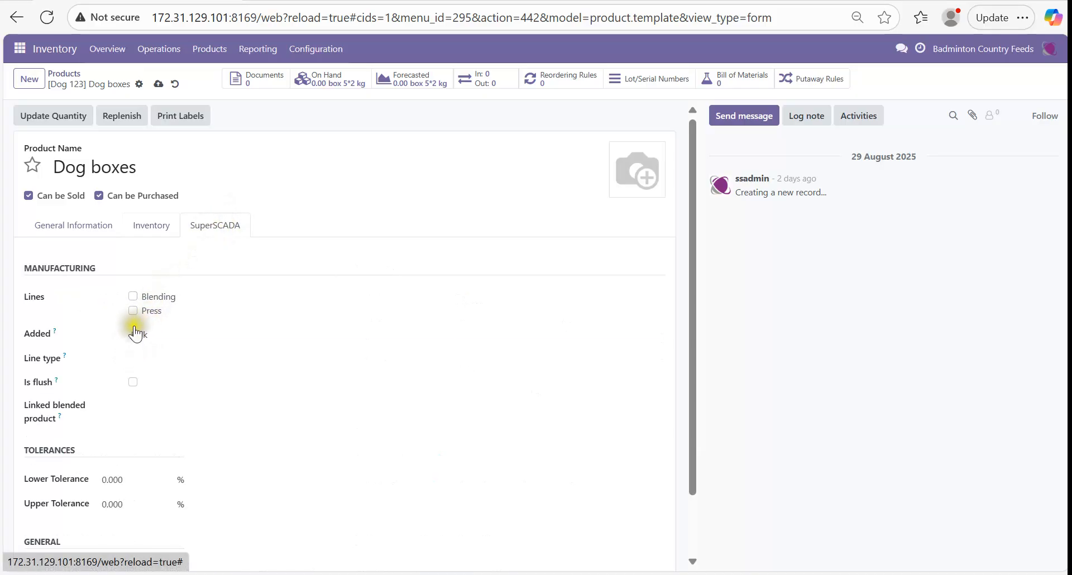
left_click(118, 302)
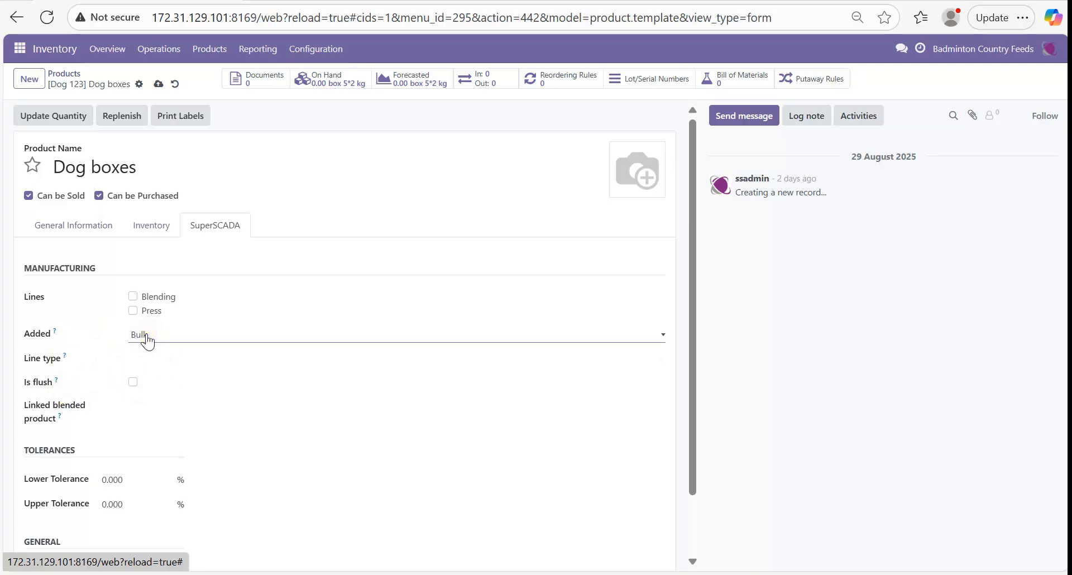
scroll(128, 444, "down", 2)
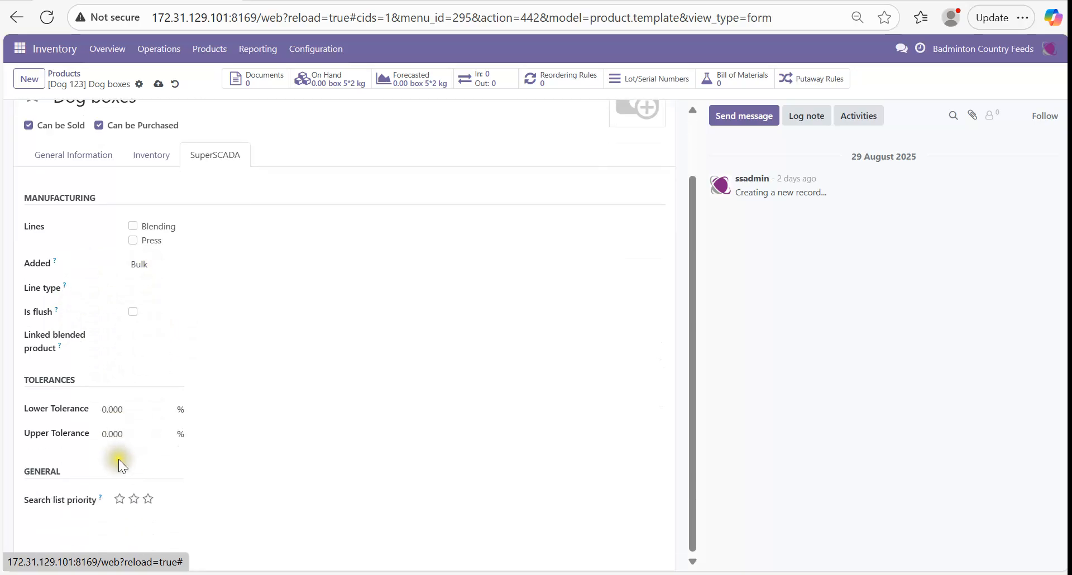
scroll(311, 412, "up", 2)
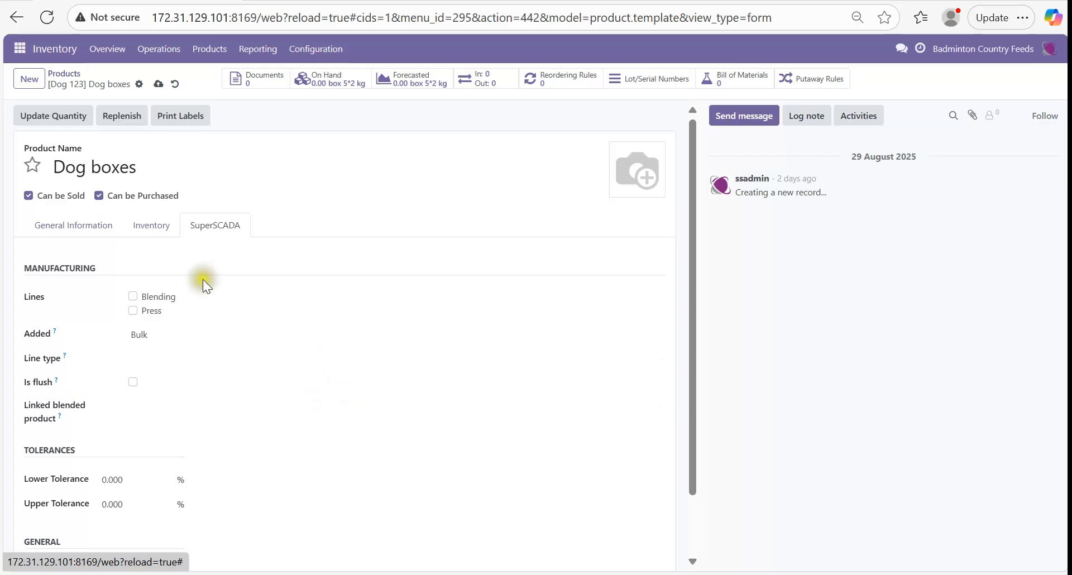
left_click(158, 85)
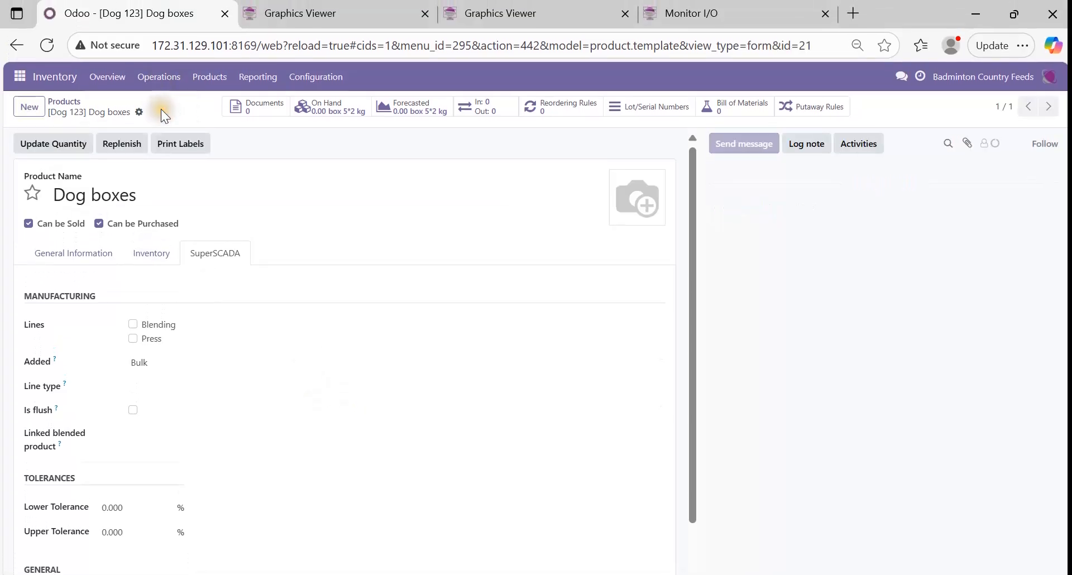
Create another new product and name it "Plastic plain bag".
left_click(31, 107)
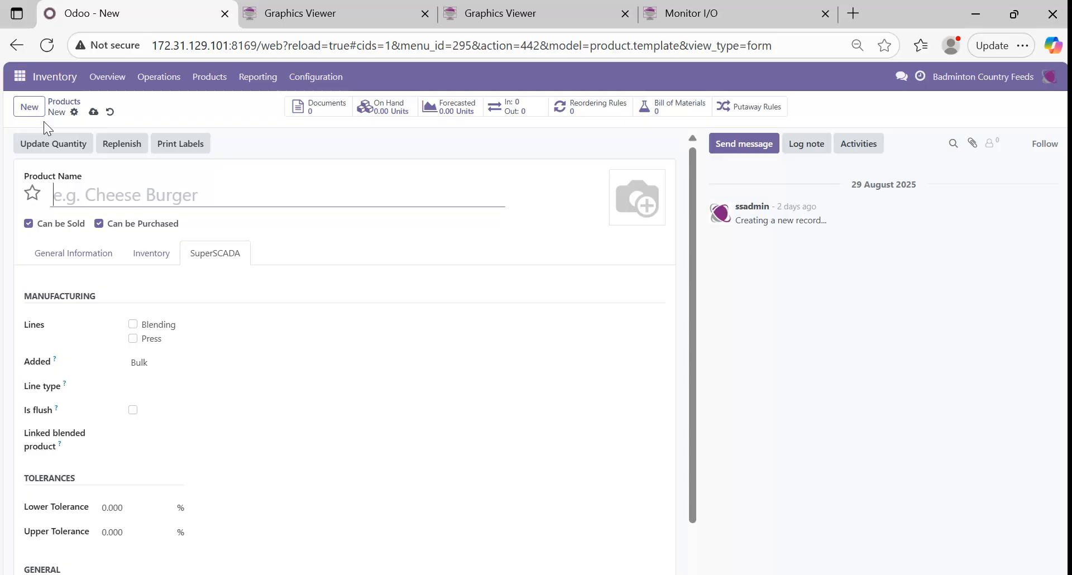
type("Plac")
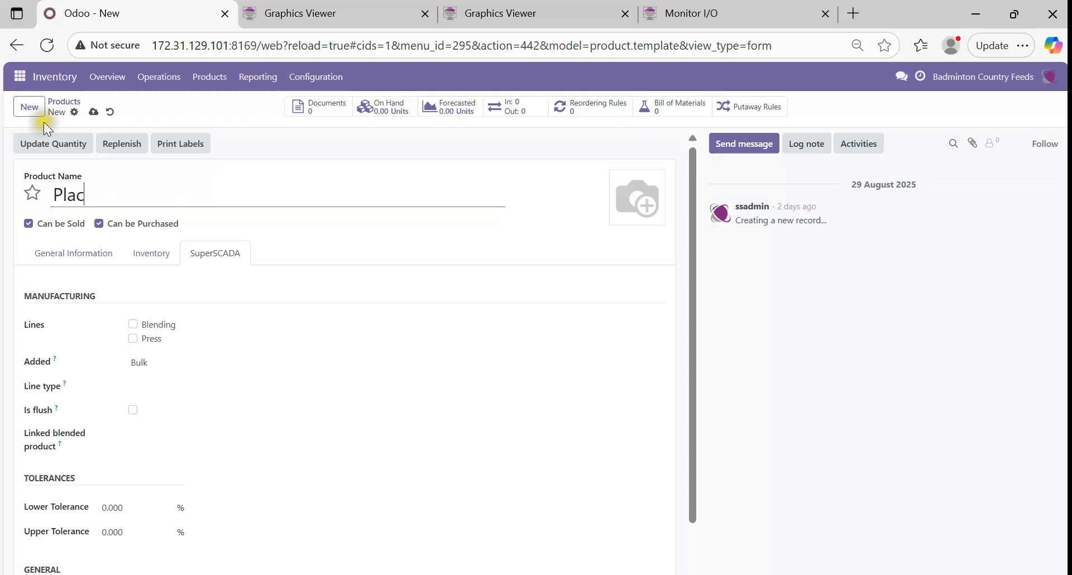
type("tic")
key("BackSpace")
key("BackSpace")
key("BackSpace")
key("BackSpace")
key("BackSpace")
type("stic plai")
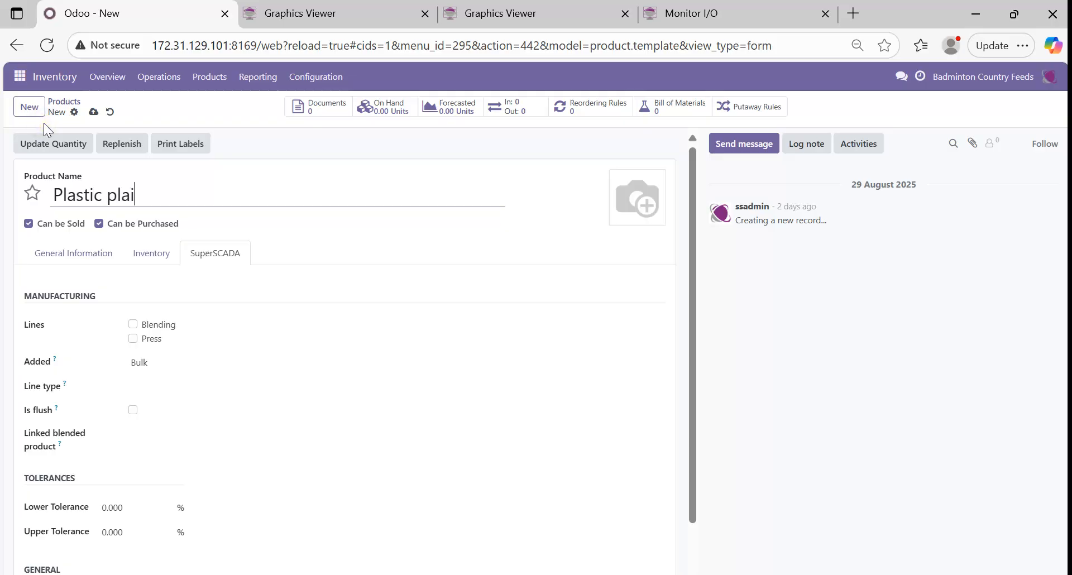
type("n bag")
left_click(43, 122)
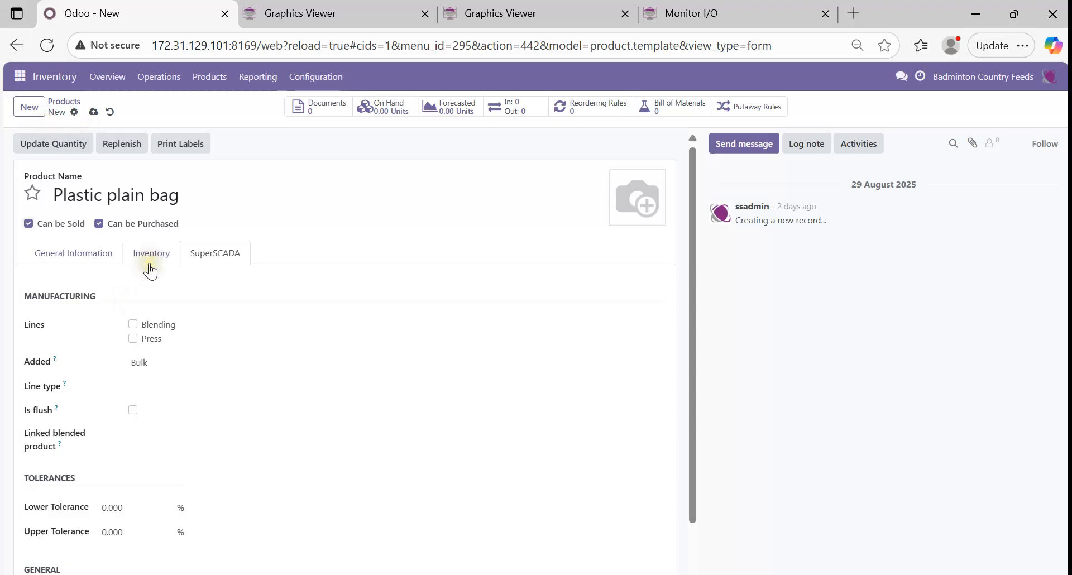
Set the Plastic plain bag product's unit of measure to "Plastic bag" from the full list of units.
left_click(77, 257)
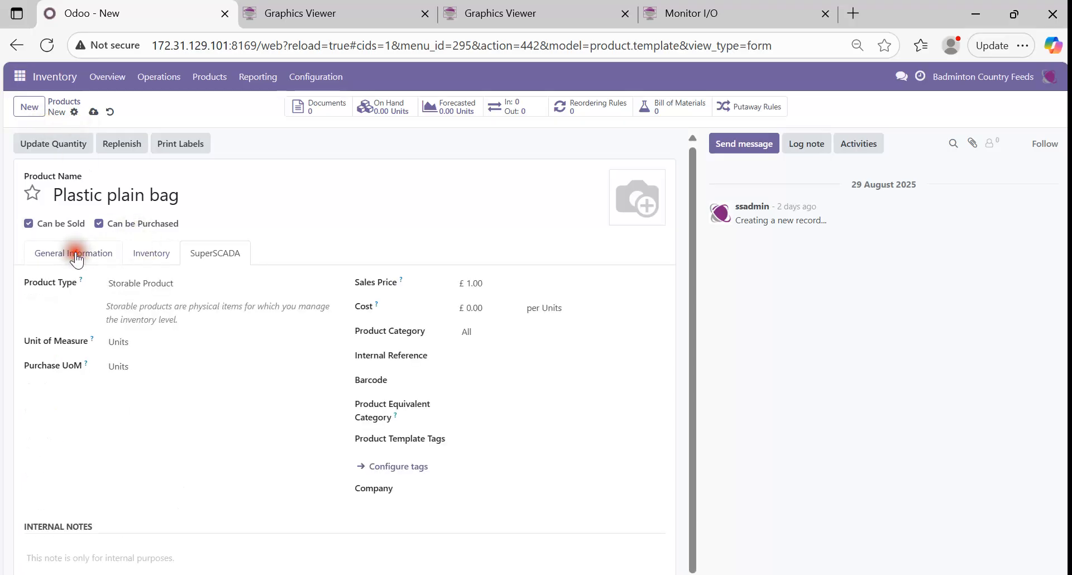
left_click(132, 342)
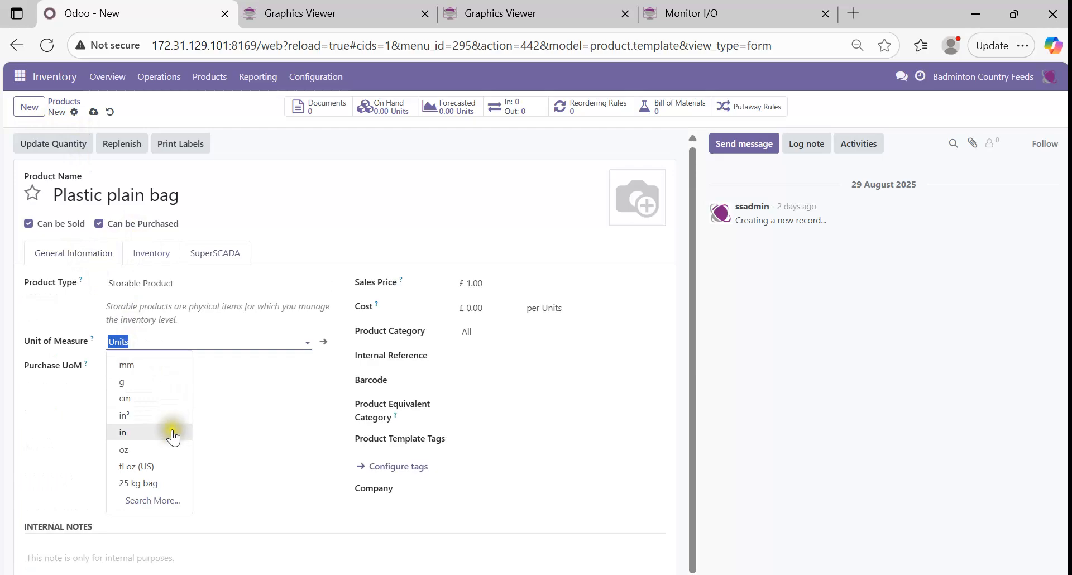
left_click(153, 499)
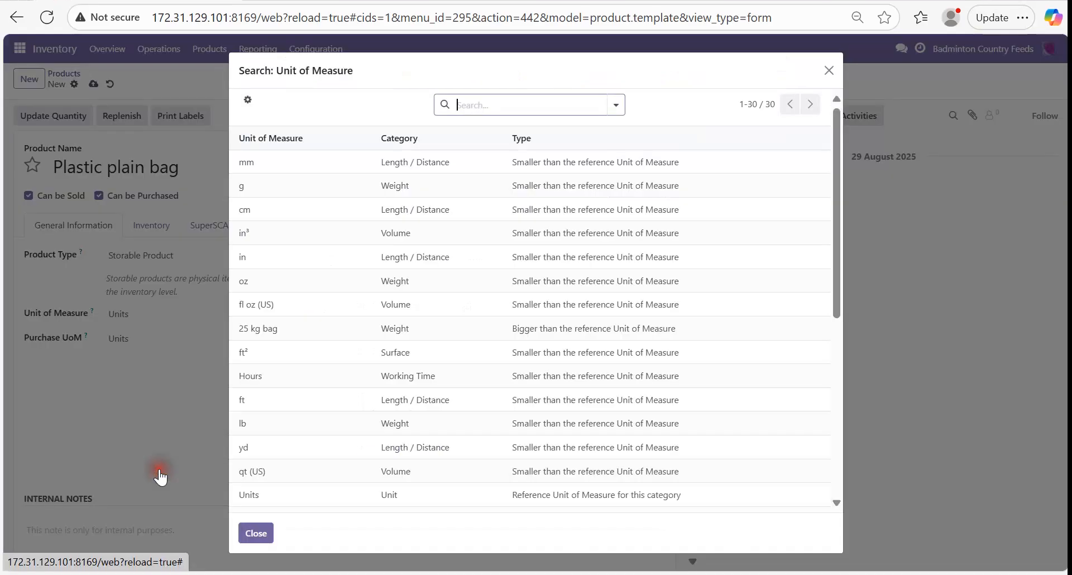
scroll(363, 370, "down", 6)
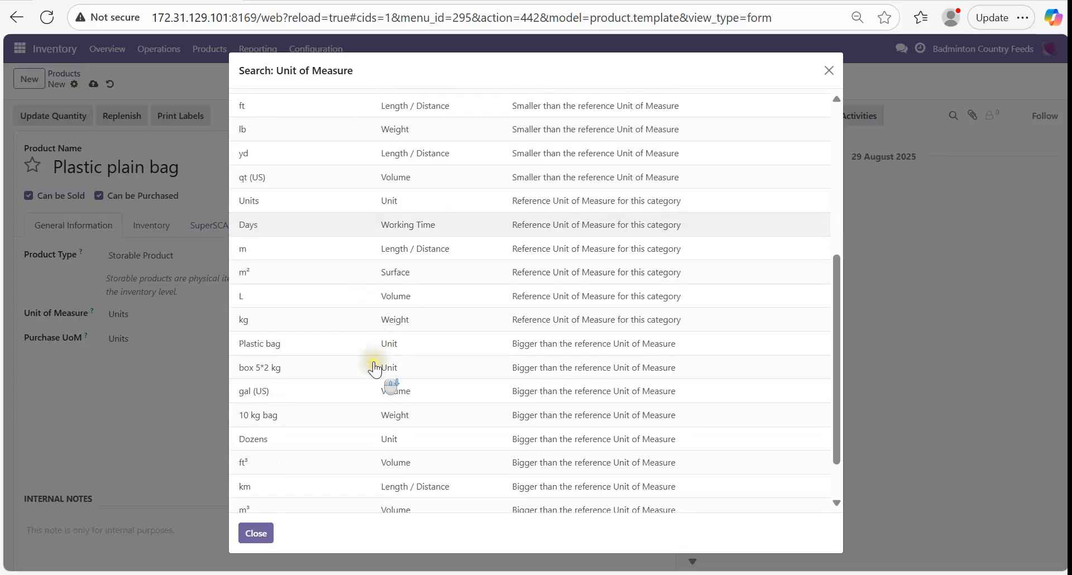
left_click(270, 305)
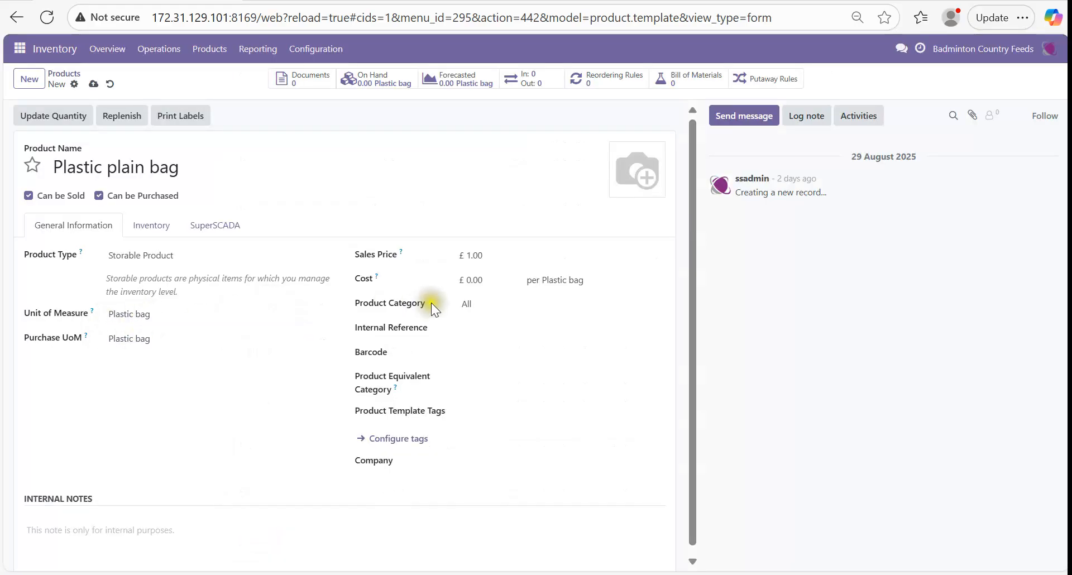
Set the Plastic plain bag product's internal reference to "ppb" and assign it the packaging product template tag.
left_click(471, 324)
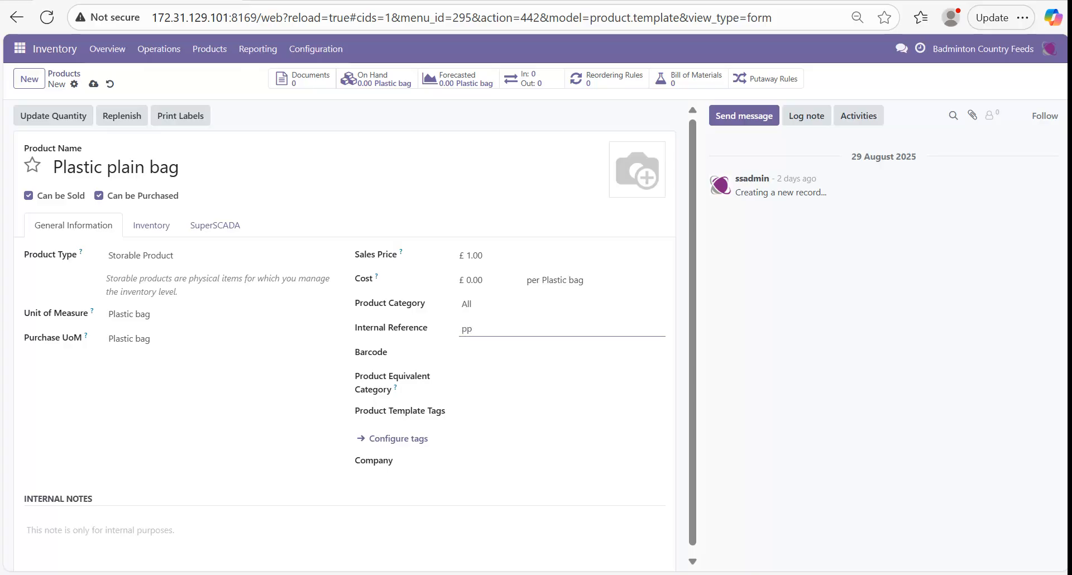
key("Tab")
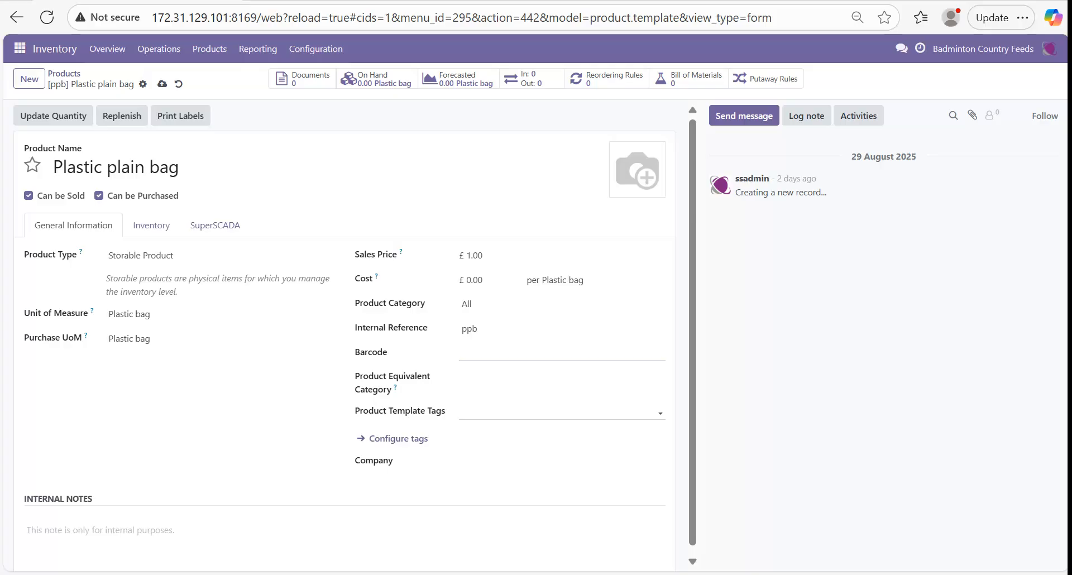
left_click(478, 410)
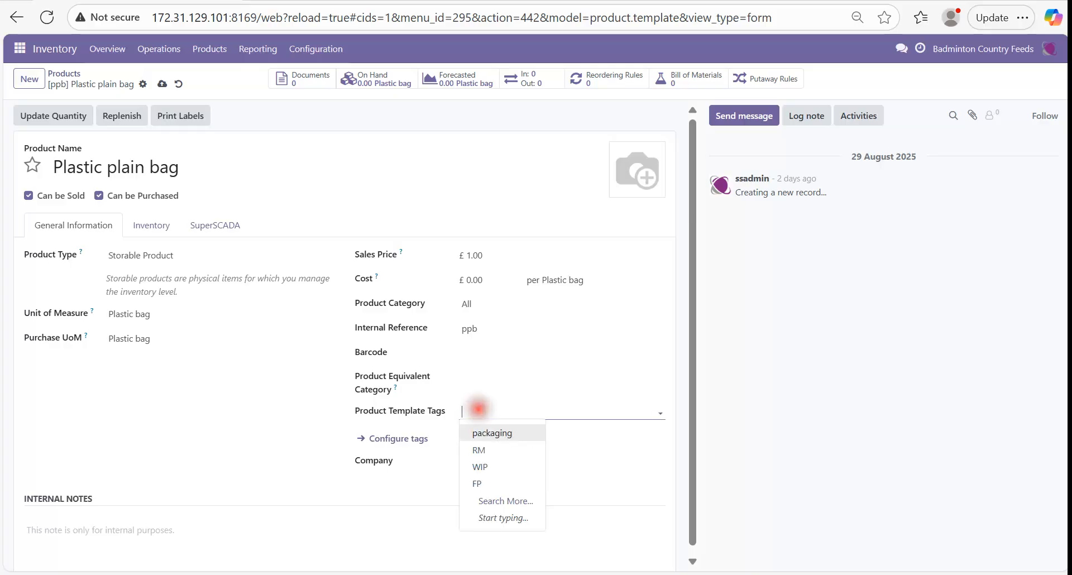
left_click(507, 436)
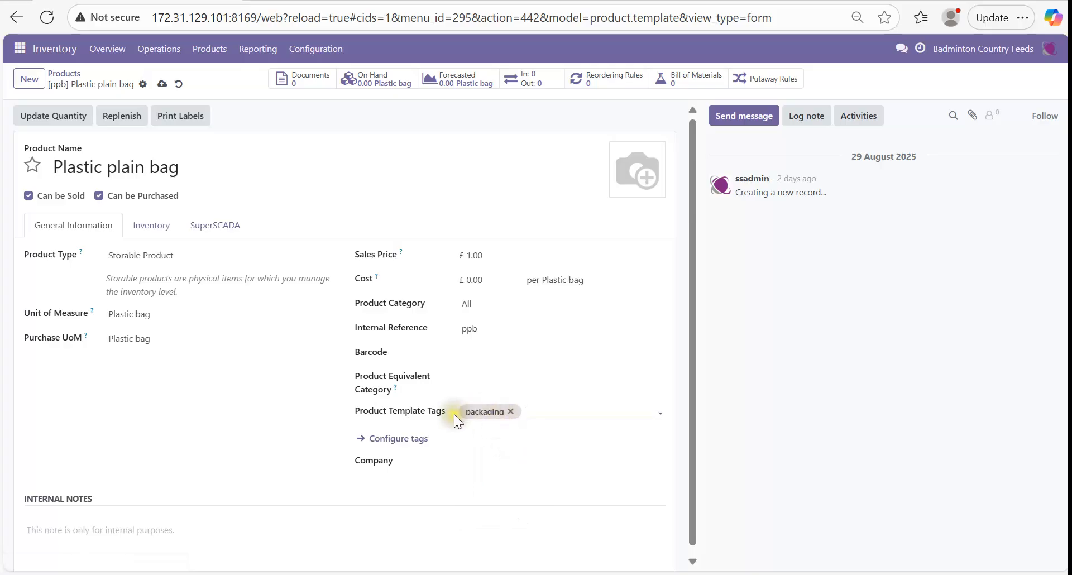
Enable the Manufacture route for the Plastic plain bag product and set its weight to 0.01 kg.
left_click(150, 226)
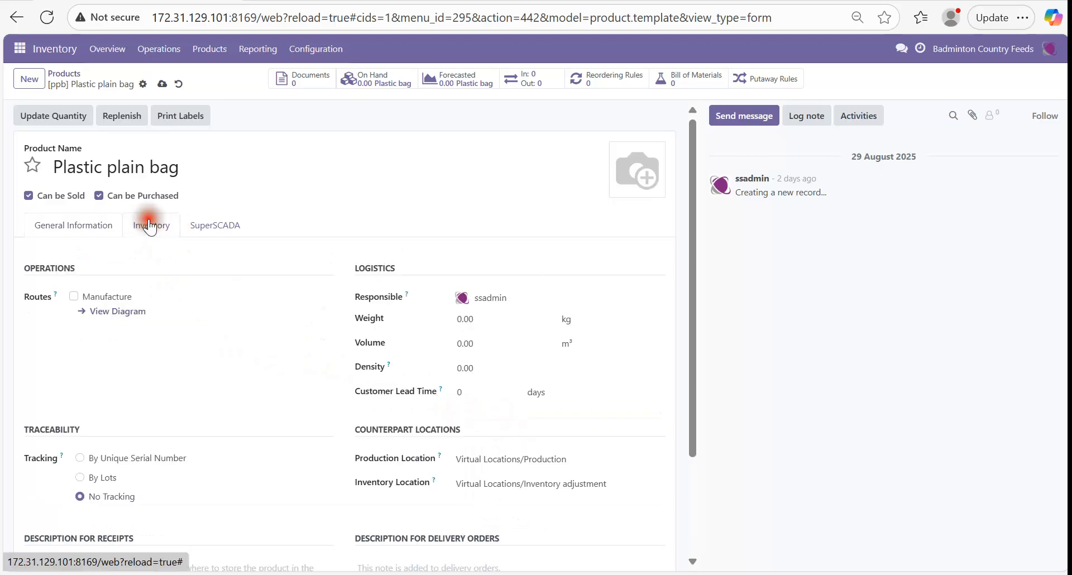
left_click(84, 297)
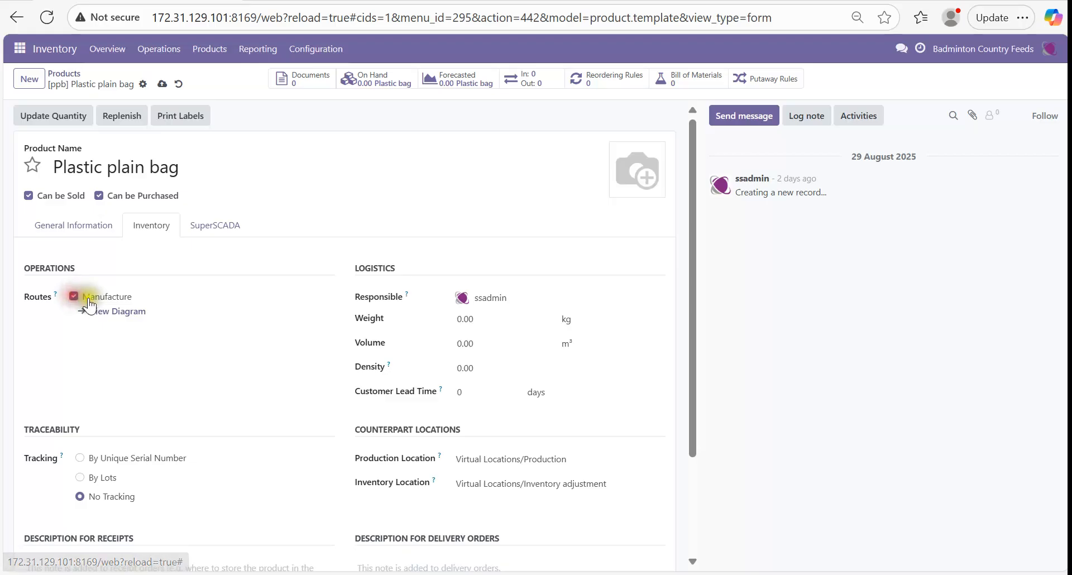
scroll(126, 370, "down", 3)
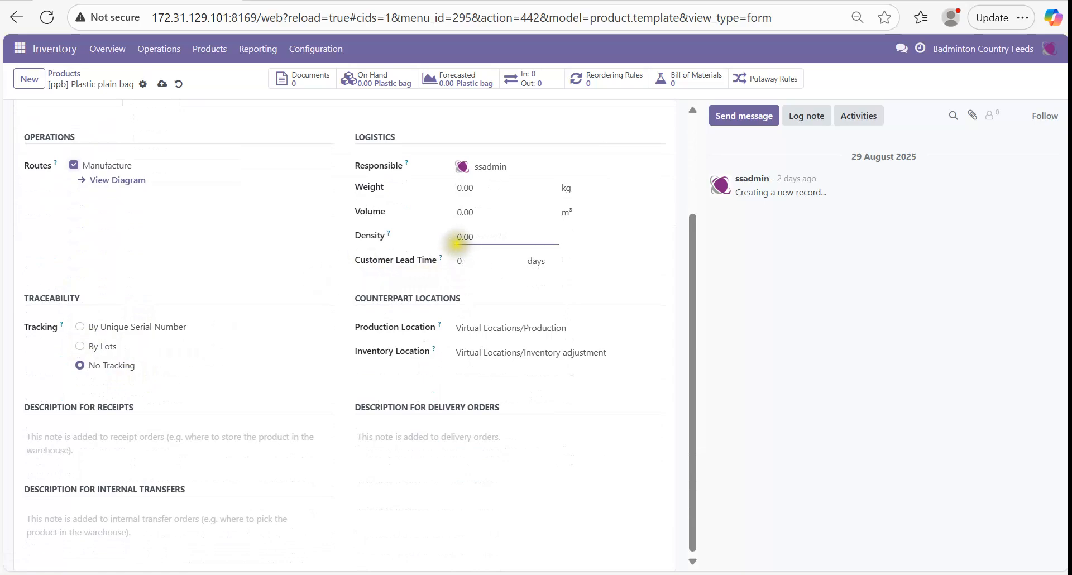
left_click(486, 188)
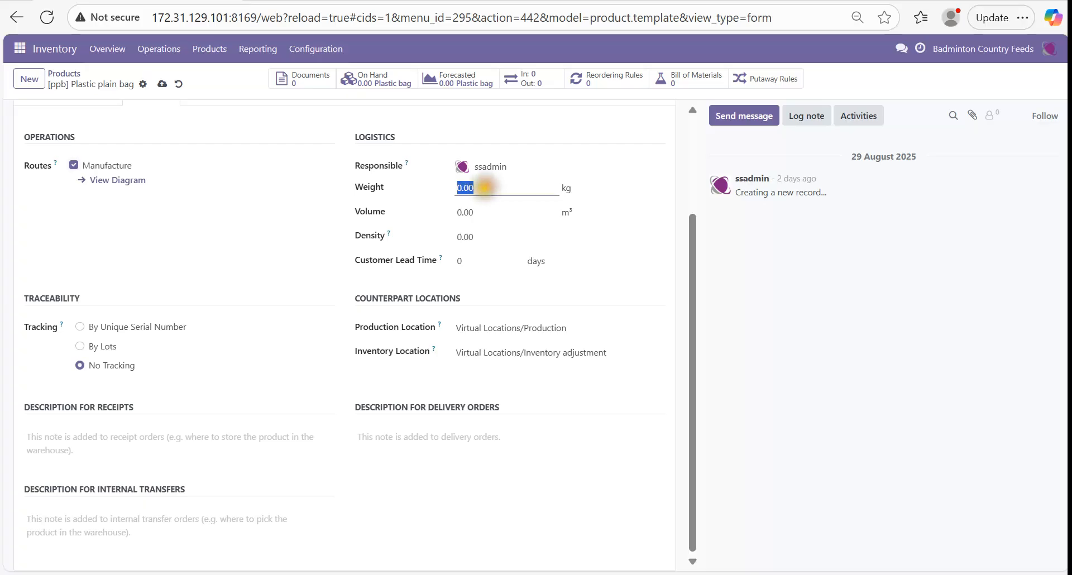
type(".01")
key("Tab")
Review the SuperSCADA settings of the Plastic plain bag product and save the product.
scroll(447, 212, "up", 2)
left_click(211, 226)
scroll(215, 227, "down", 1)
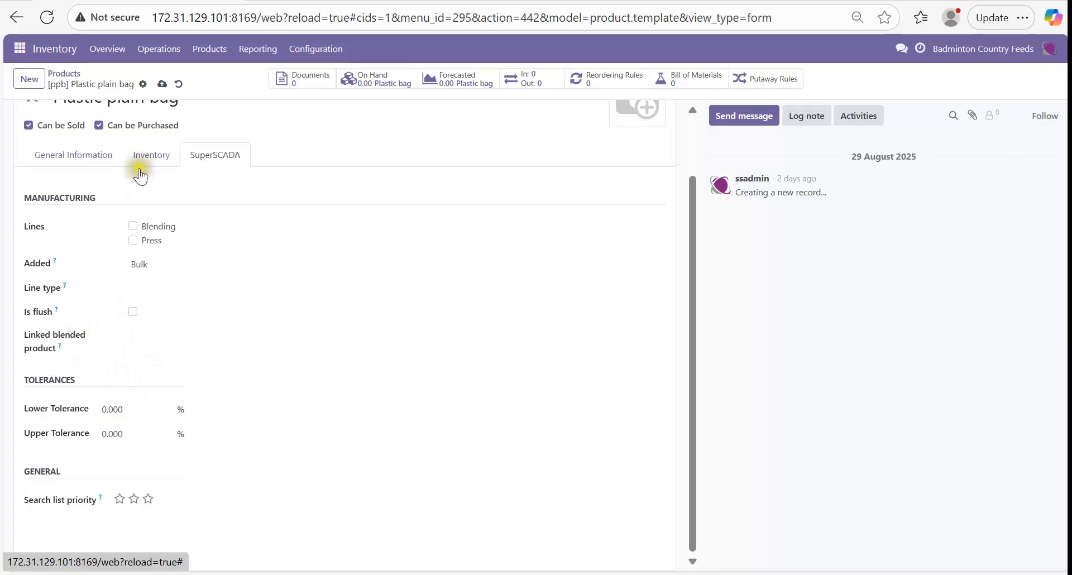
left_click(163, 112)
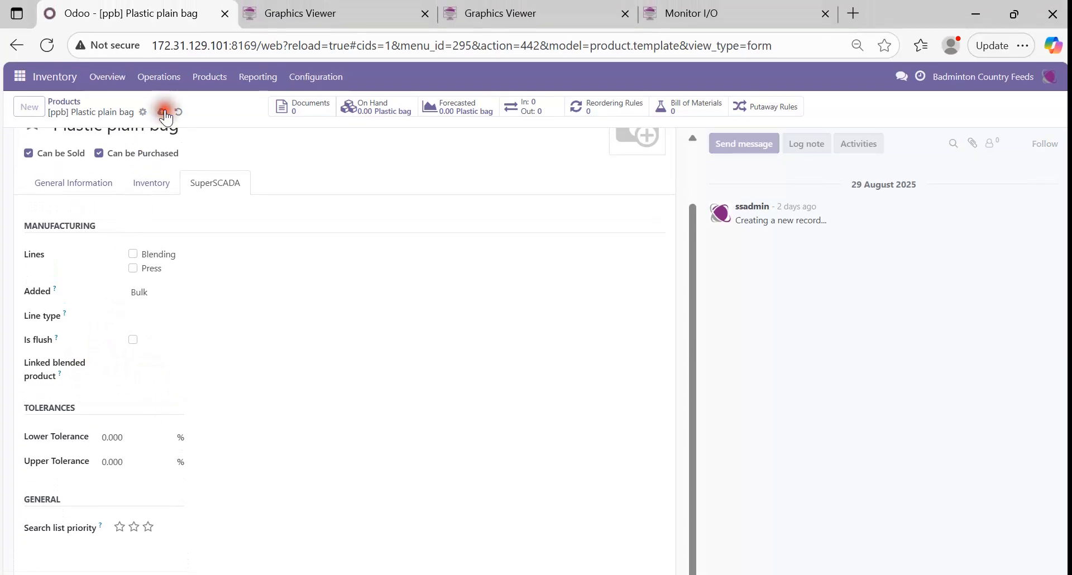
Create a new product named "dog premix 123" and show its general information.
left_click(29, 107)
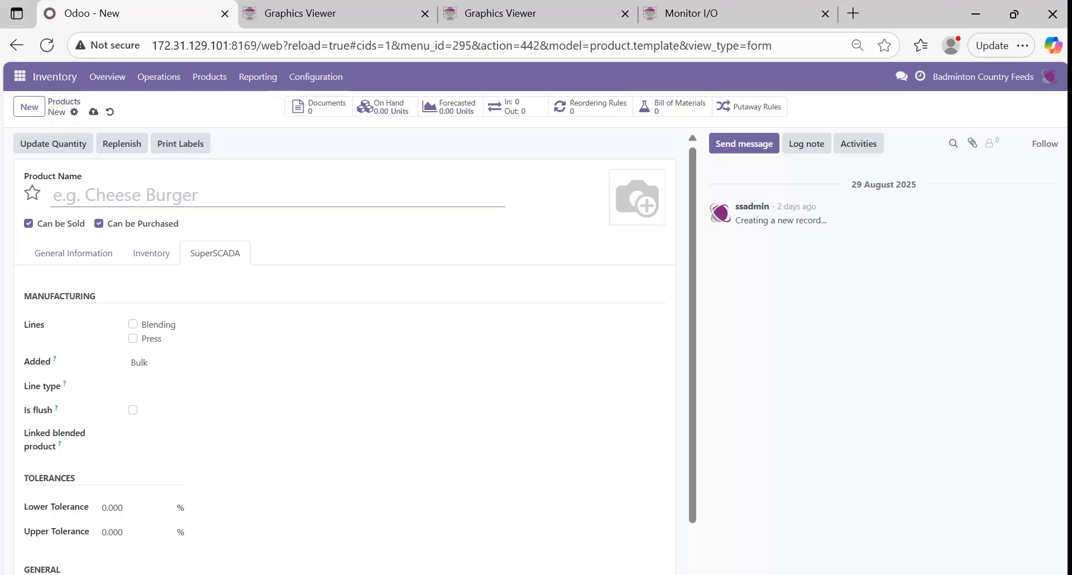
type("dog")
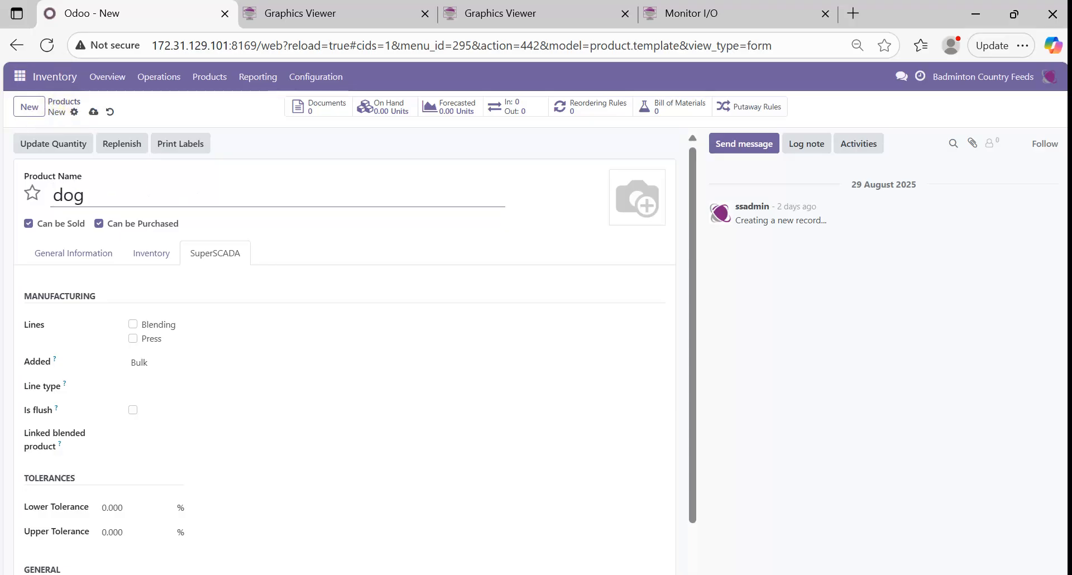
type(" premix 123")
left_click(62, 253)
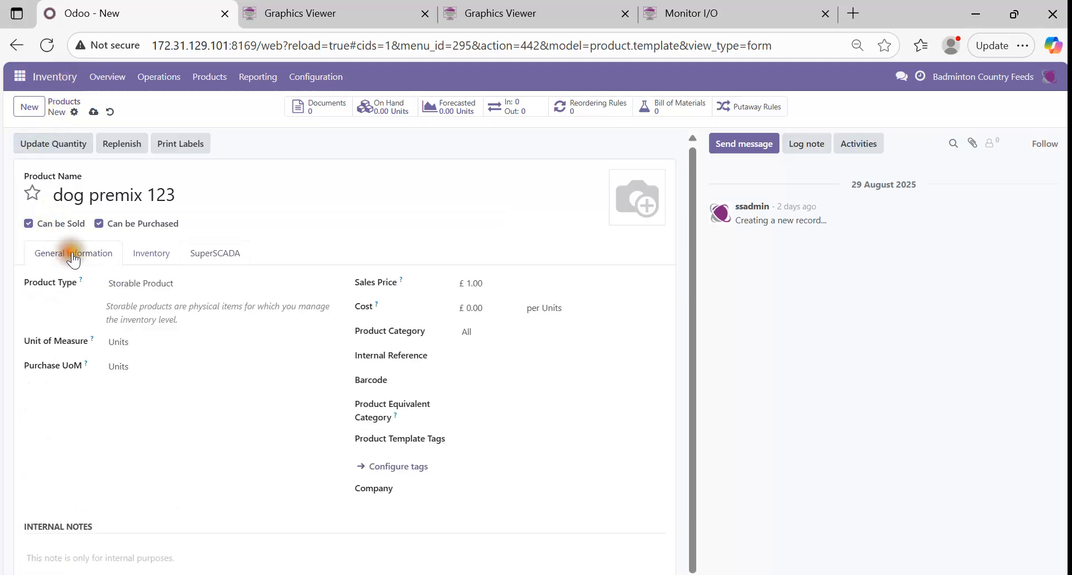
Set the dog premix 123 product's unit of measure to 10 kg bag.
left_click(139, 341)
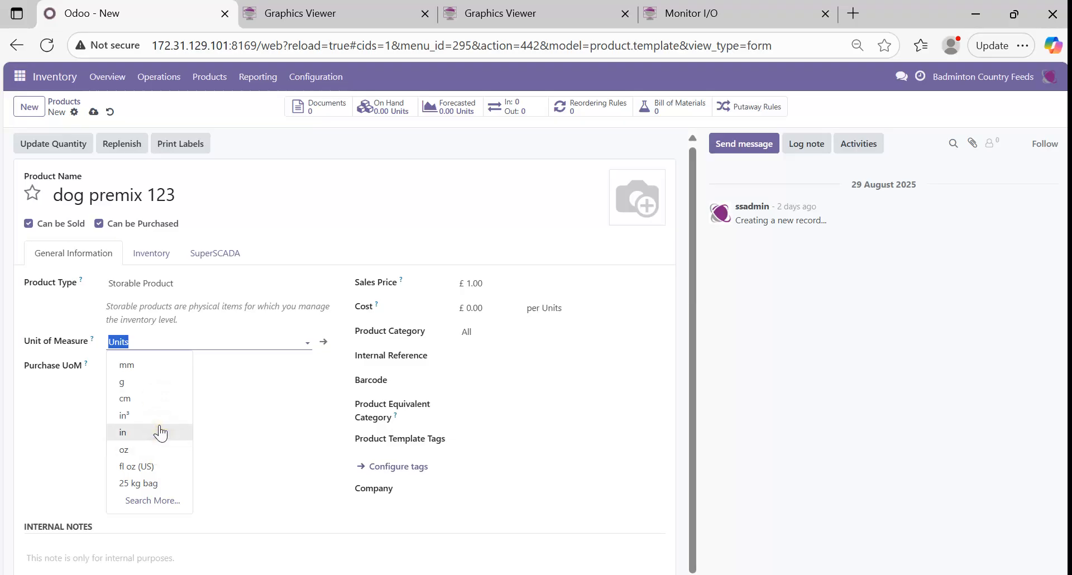
type("1")
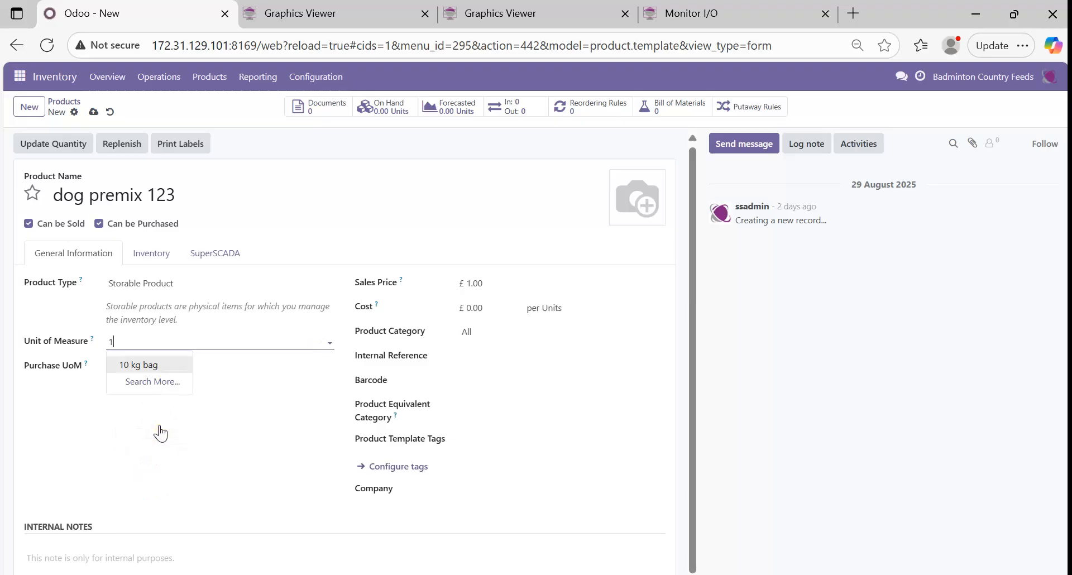
left_click(154, 368)
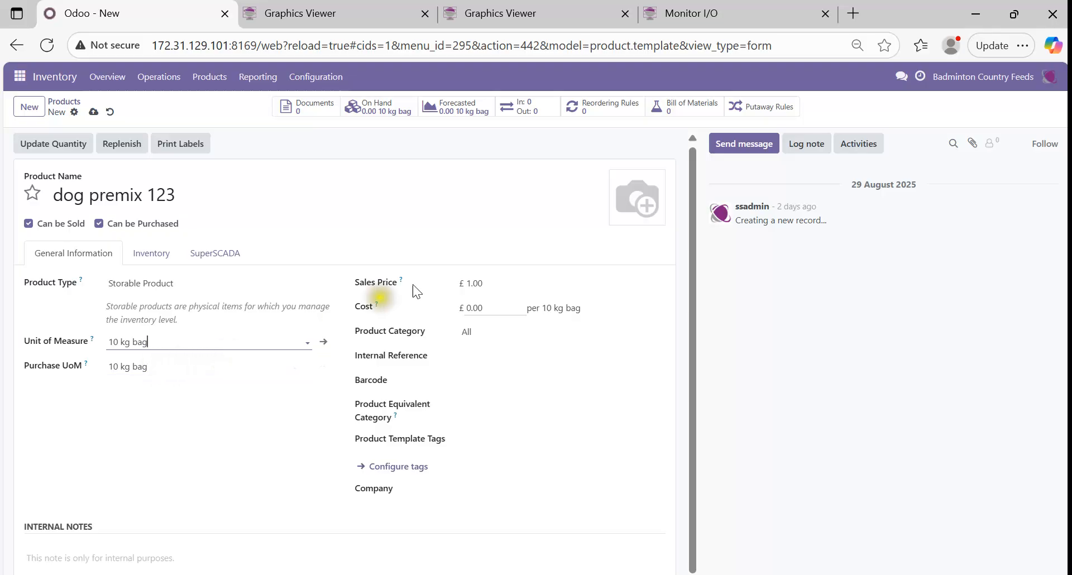
Give the dog premix 123 product the internal reference "dp123" and assign it the RM product template tag.
left_click(470, 353)
type("dp123")
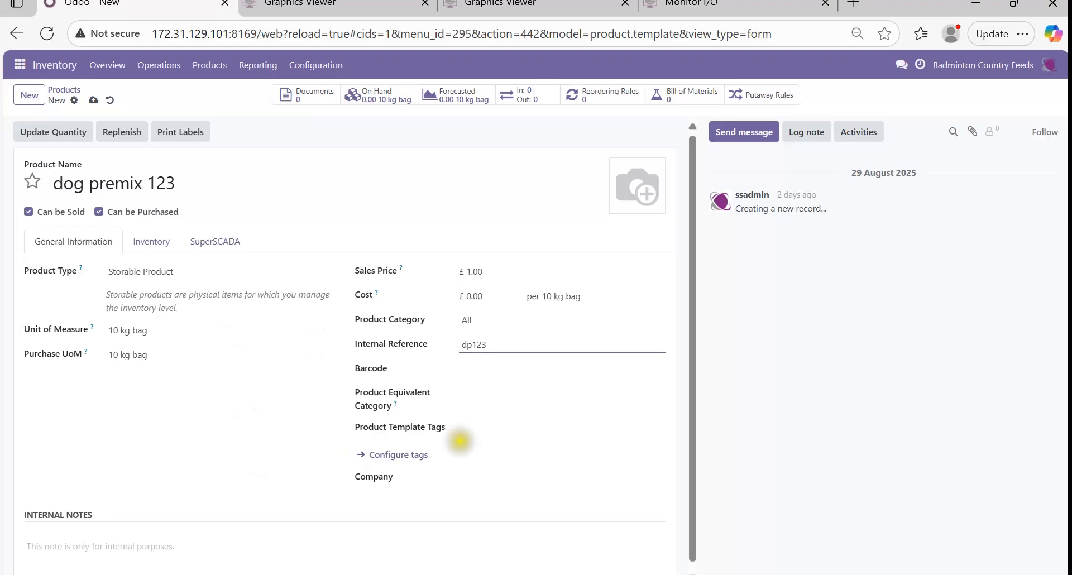
left_click(490, 427)
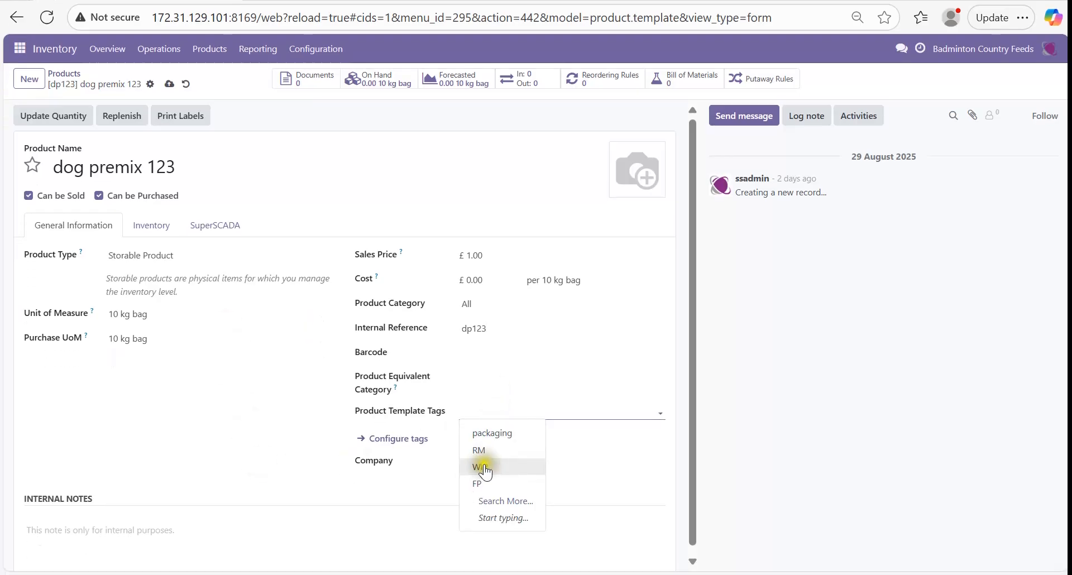
left_click(481, 451)
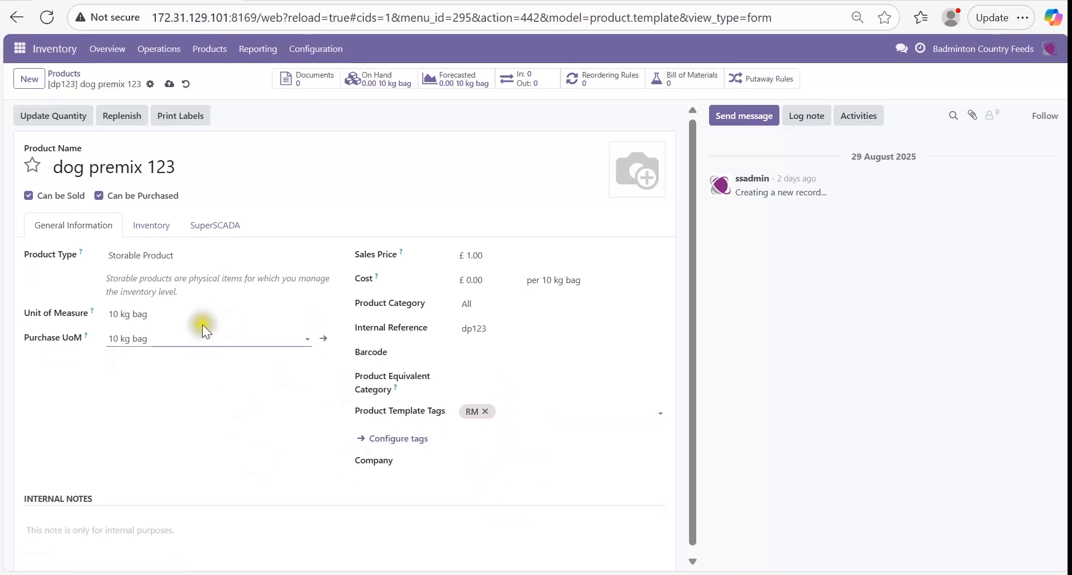
Set the dog premix 123 product to be tracked by lots and its weight to 10 kg.
left_click(149, 224)
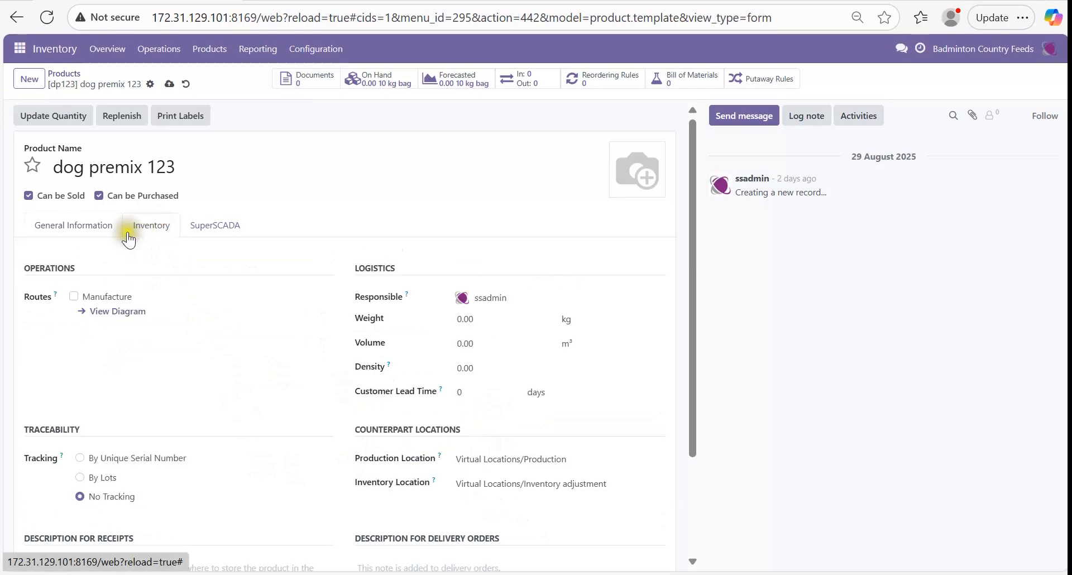
left_click(80, 478)
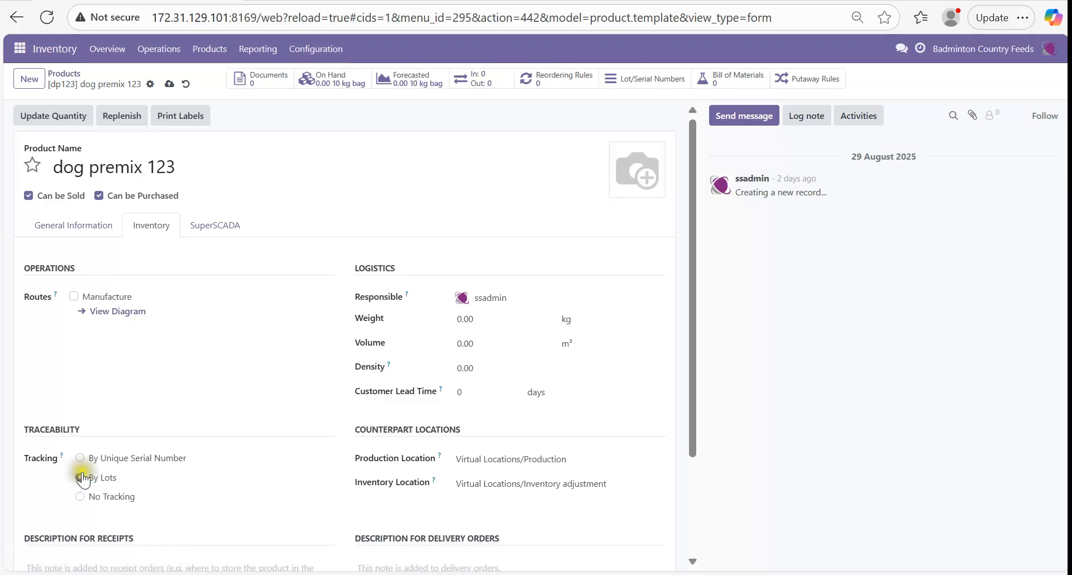
left_click(469, 320)
type("10")
key("Tab")
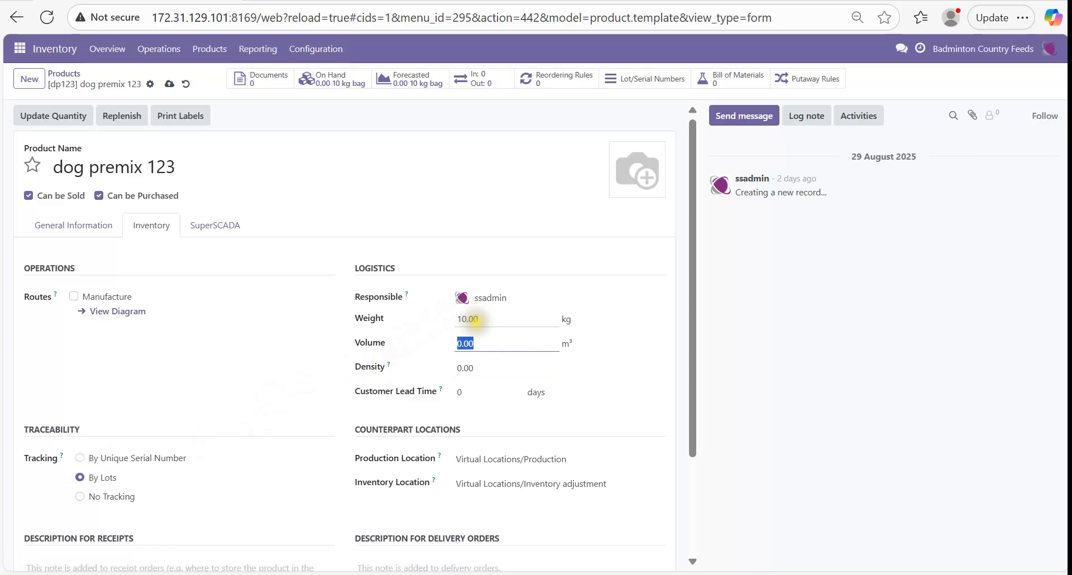
Enable the Blending line for the dog premix 123 product, set how it is added to Manual, and save the product.
left_click(219, 225)
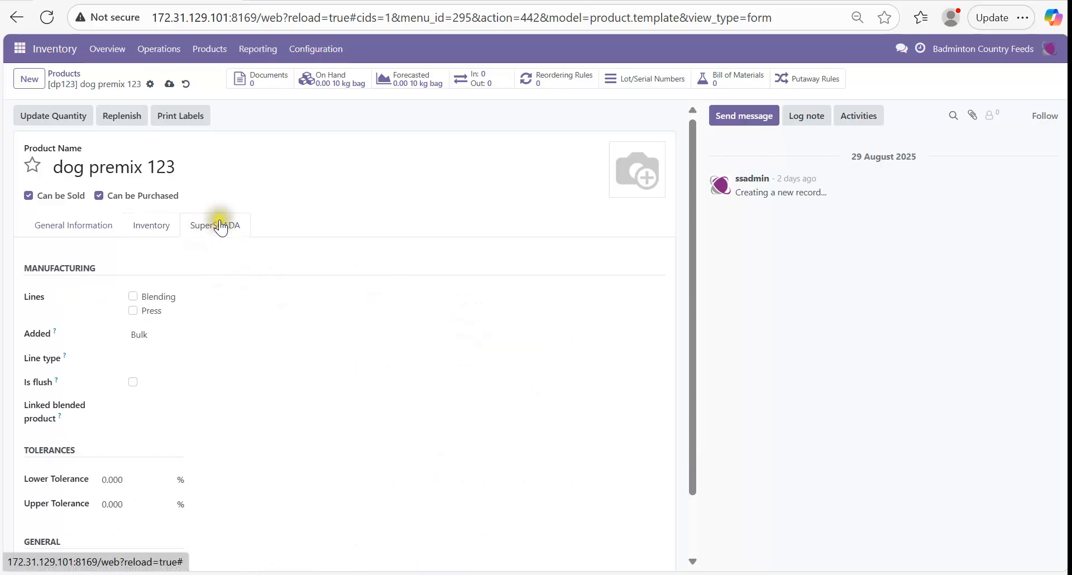
left_click(134, 297)
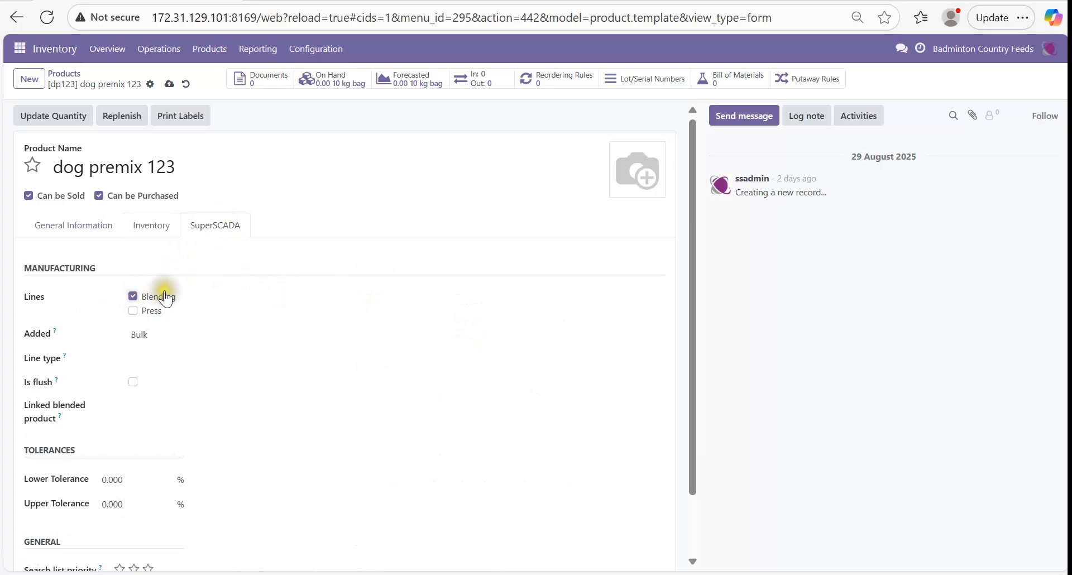
left_click(142, 335)
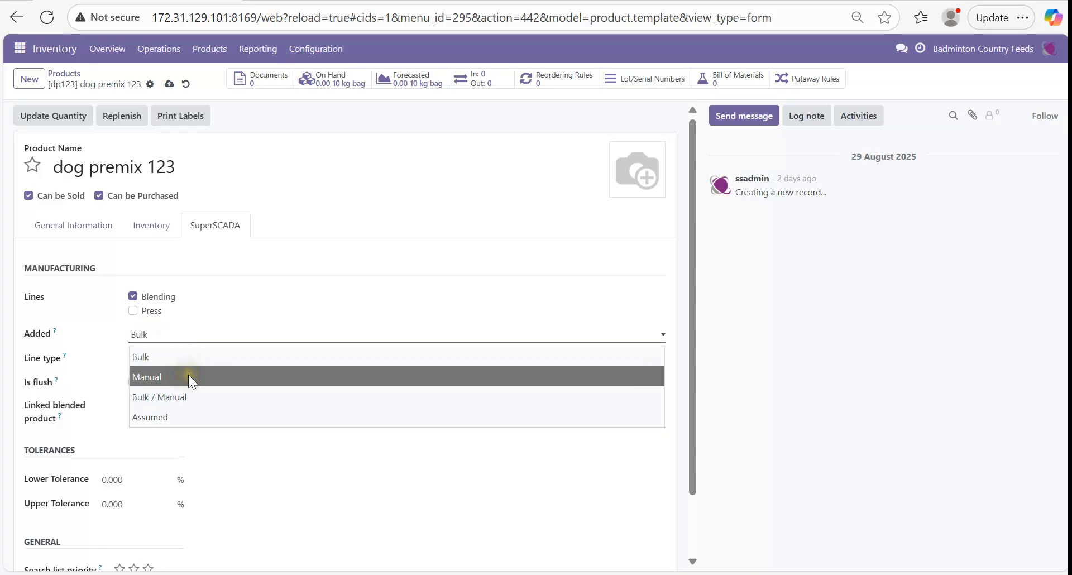
left_click(155, 377)
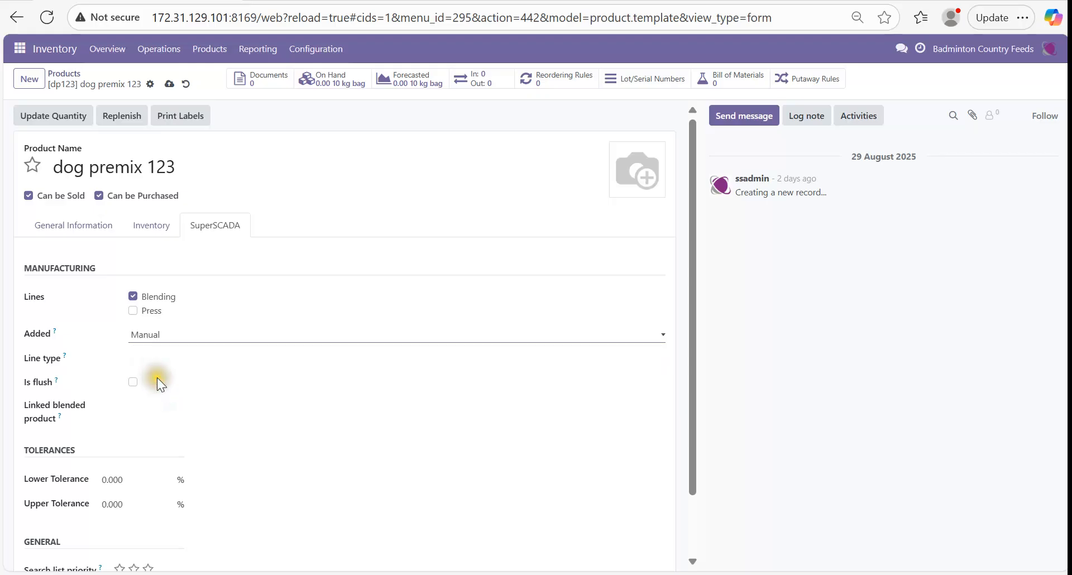
scroll(157, 378, "down", 2)
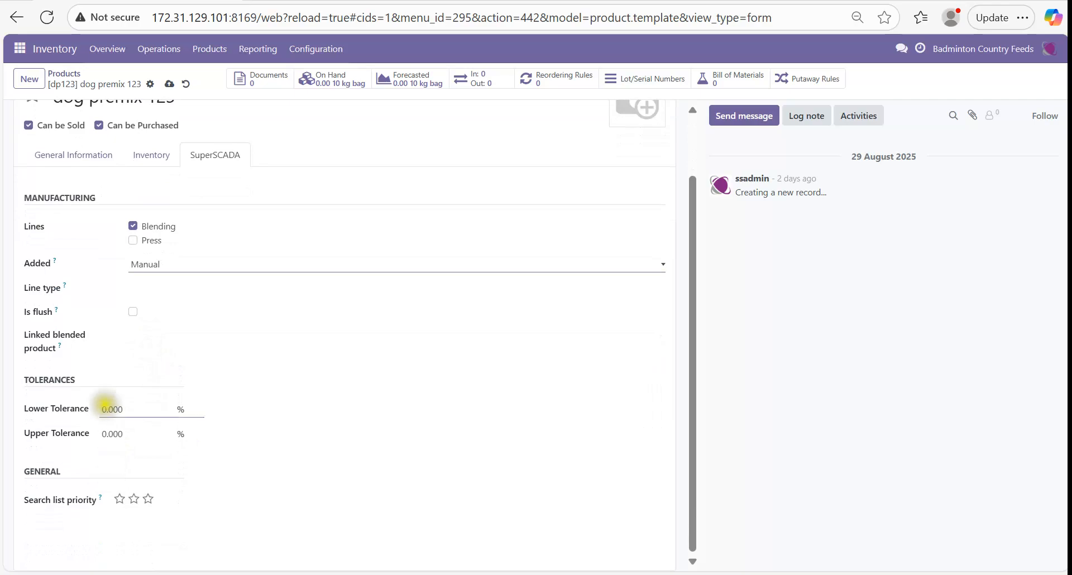
scroll(104, 416, "up", 2)
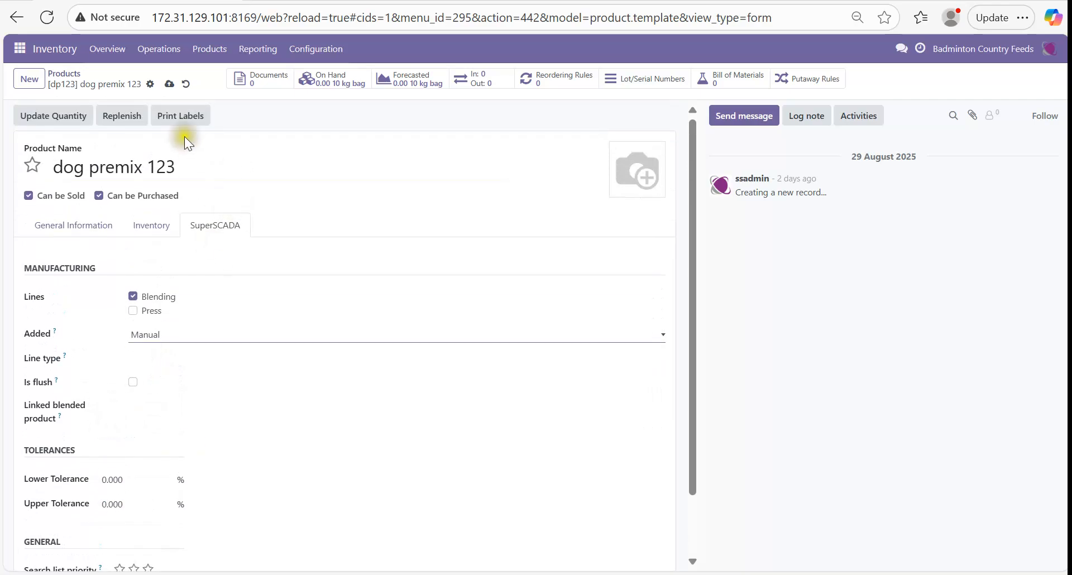
left_click(170, 84)
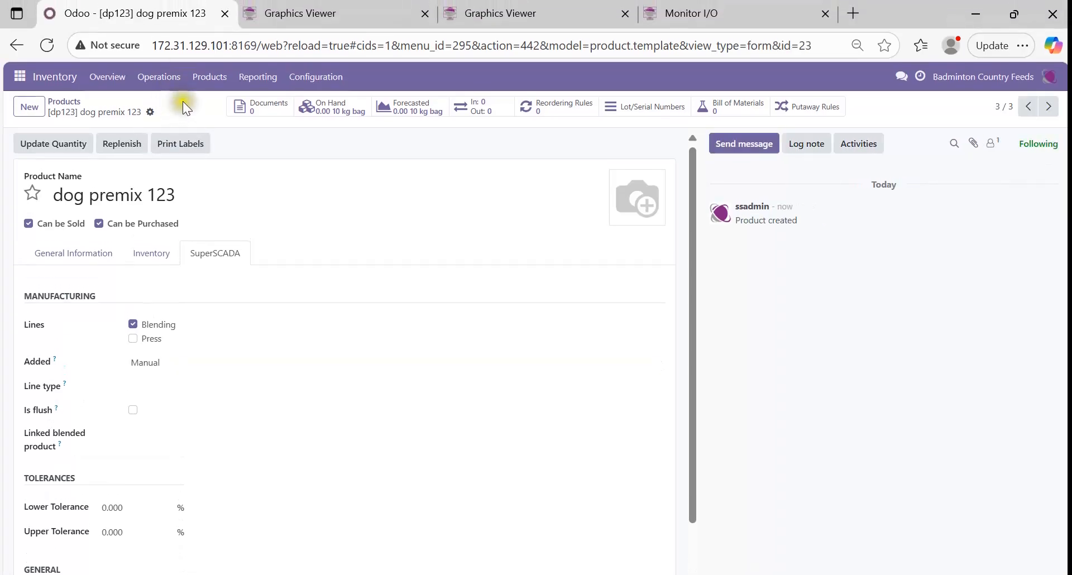